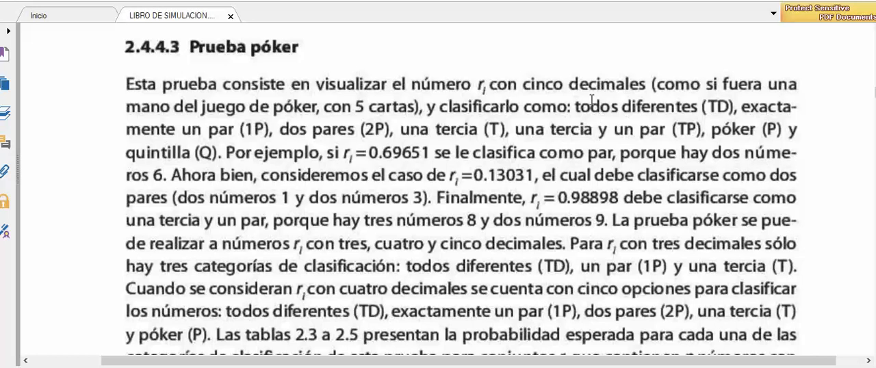
Read through the digit categories of the Prueba póker section, highlighting todos diferentes (TD), exactamente un par (1P) and 2P
{"action": "left_click_drag", "start_coordinate": [580, 107], "coordinate": [732, 108]}
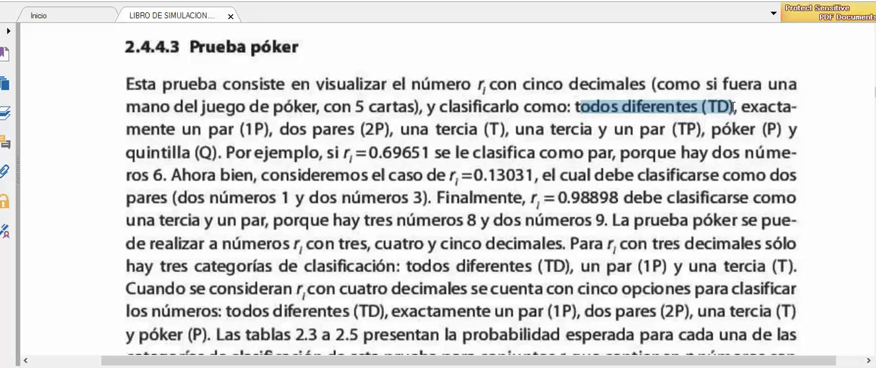
{"action": "left_click", "coordinate": [774, 112]}
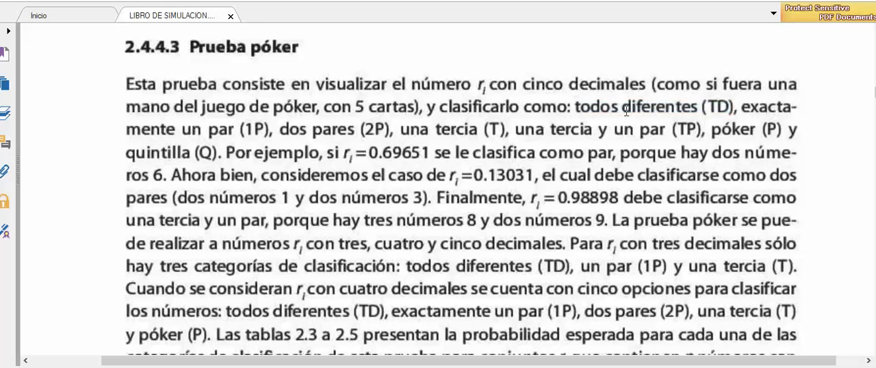
{"action": "left_click_drag", "start_coordinate": [745, 107], "coordinate": [270, 130]}
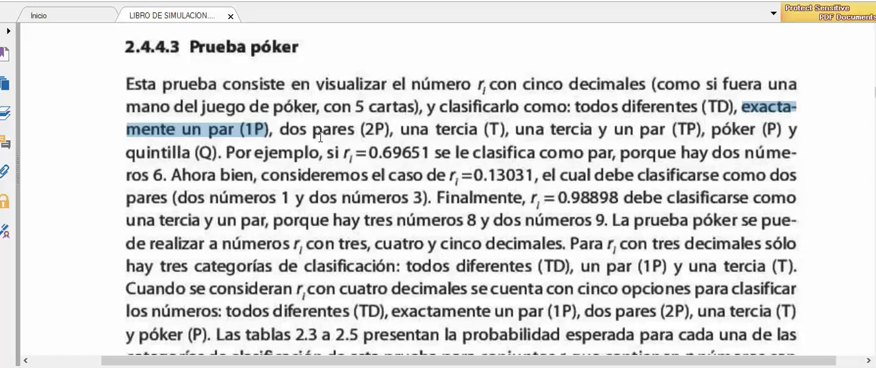
{"action": "left_click", "coordinate": [319, 136]}
{"action": "double_click", "coordinate": [378, 129]}
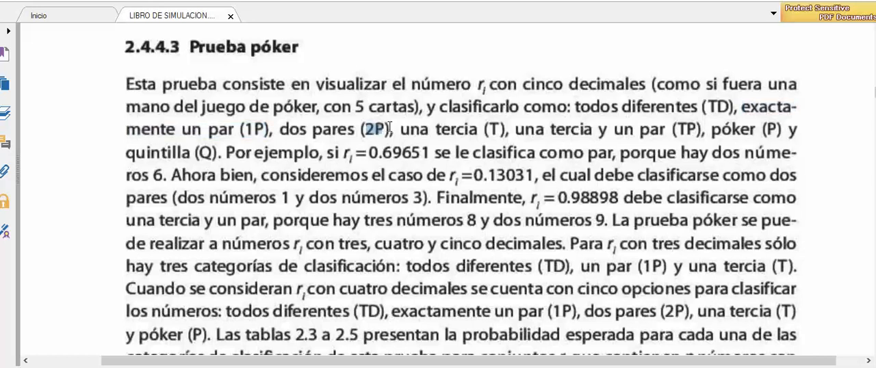
{"action": "left_click", "coordinate": [496, 129]}
Examine the classification examples 0.69651, 0.13031 and 0.98898 in the Prueba póker text, highlighting each number
{"action": "left_click_drag", "start_coordinate": [370, 152], "coordinate": [429, 153]}
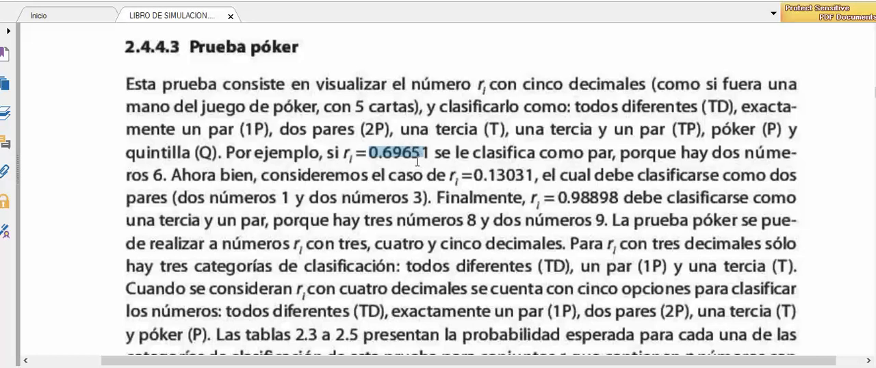
{"action": "left_click", "coordinate": [433, 158]}
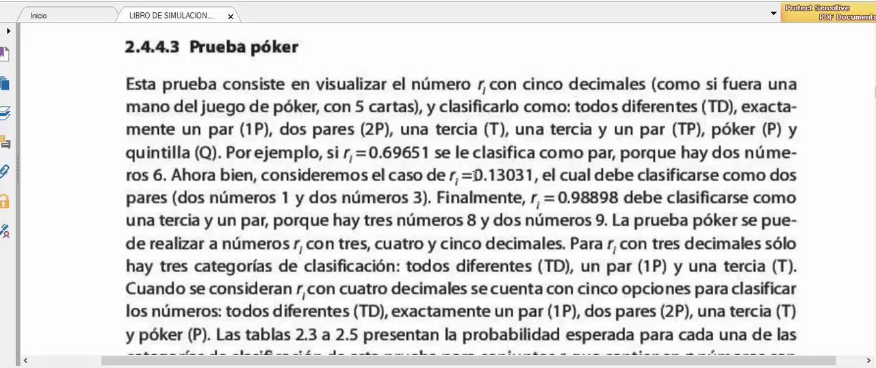
{"action": "left_click_drag", "start_coordinate": [477, 175], "coordinate": [536, 176]}
{"action": "left_click", "coordinate": [524, 177]}
{"action": "double_click", "coordinate": [601, 198]}
{"action": "left_click", "coordinate": [616, 198]}
{"action": "left_click_drag", "start_coordinate": [571, 198], "coordinate": [618, 198]}
{"action": "left_click", "coordinate": [599, 204]}
Review the expected-probability tables for numbers with 3, 4 and 5 decimals and the Chi-cuadrada paragraph after them
{"action": "scroll", "coordinate": [461, 189], "scroll_direction": "down", "scroll_amount": 5}
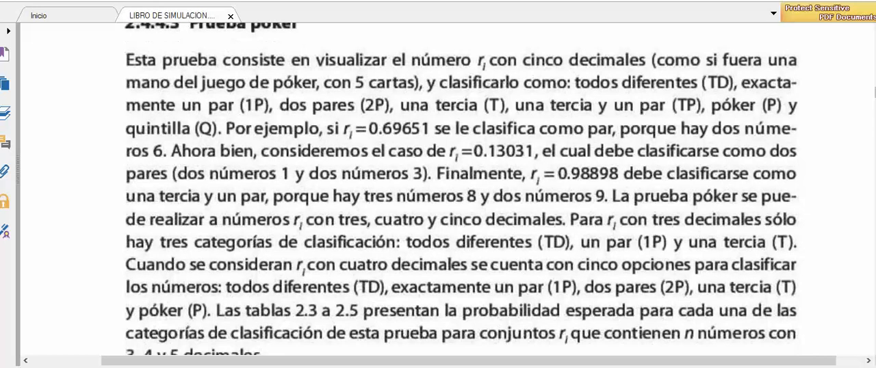
{"action": "scroll", "coordinate": [422, 189], "scroll_direction": "down", "scroll_amount": 10}
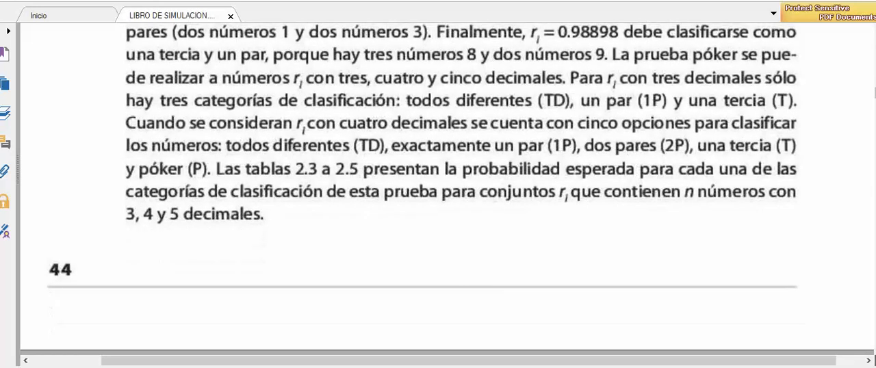
{"action": "scroll", "coordinate": [423, 189], "scroll_direction": "down", "scroll_amount": 6}
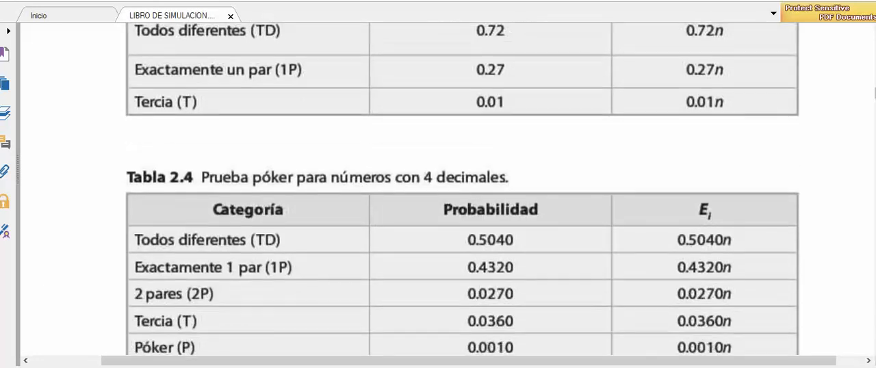
{"action": "scroll", "coordinate": [422, 189], "scroll_direction": "down", "scroll_amount": 7}
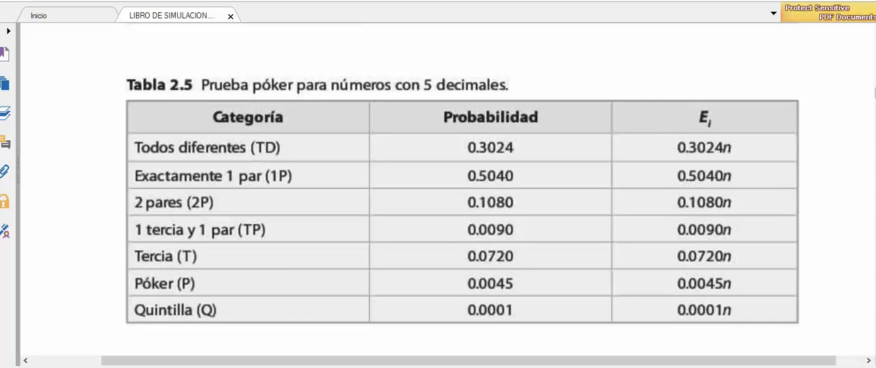
{"action": "scroll", "coordinate": [462, 189], "scroll_direction": "down", "scroll_amount": 5}
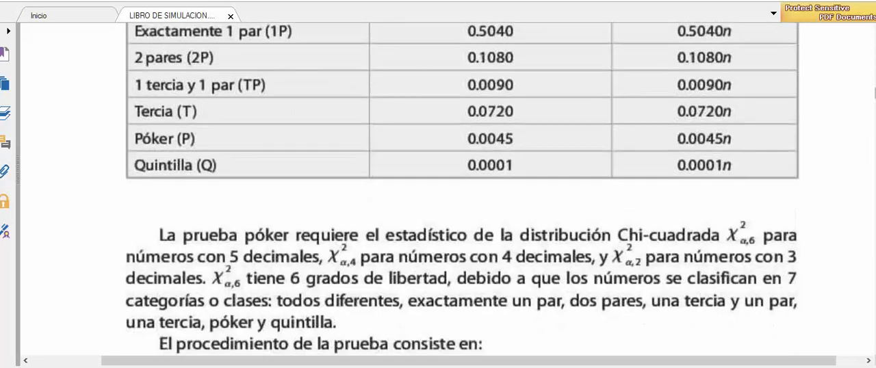
{"action": "scroll", "coordinate": [462, 189], "scroll_direction": "down", "scroll_amount": 1}
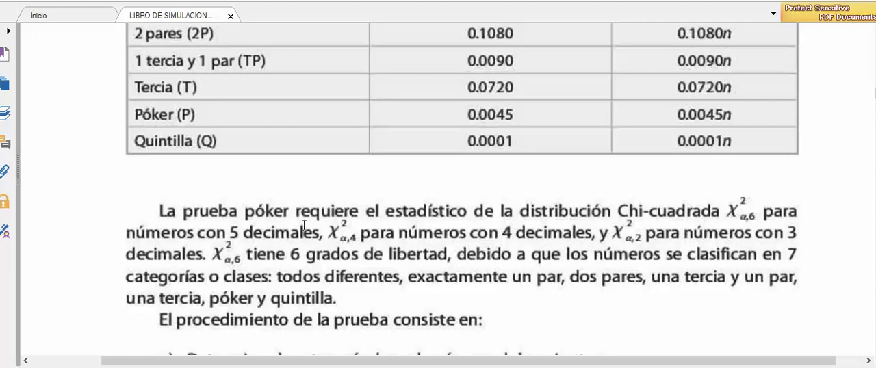
Switch to the Excel workbook and compare the Ri values from row 5 to row 13 with their poker categories in column H
{"action": "key", "text": "alt+Tab"}
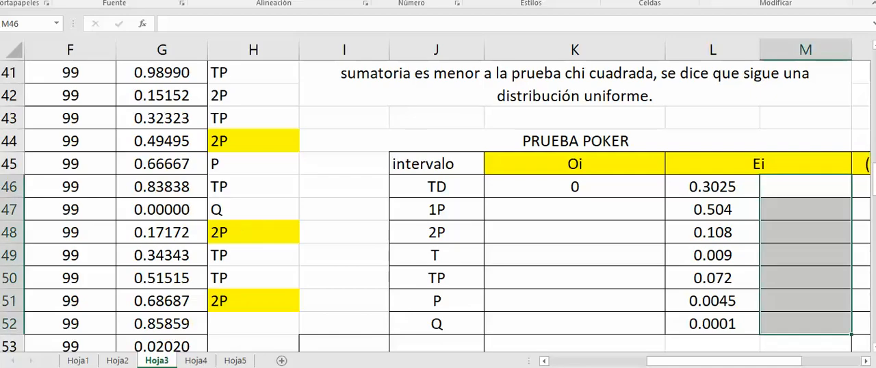
{"action": "left_click_drag", "start_coordinate": [875, 184], "coordinate": [875, 70]}
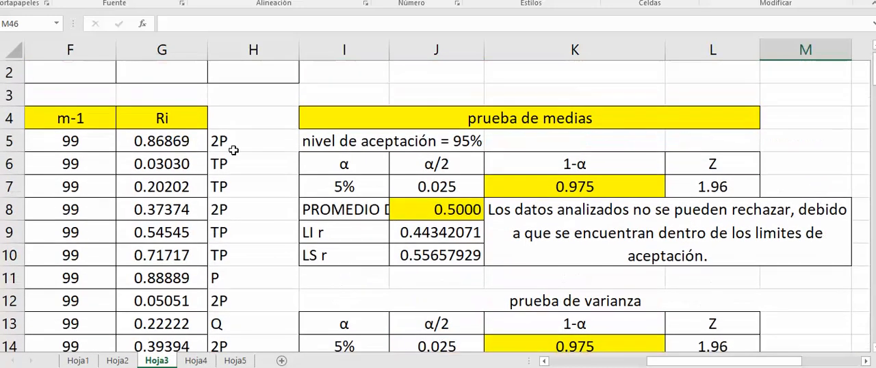
{"action": "left_click_drag", "start_coordinate": [172, 137], "coordinate": [183, 279]}
{"action": "left_click", "coordinate": [226, 146]}
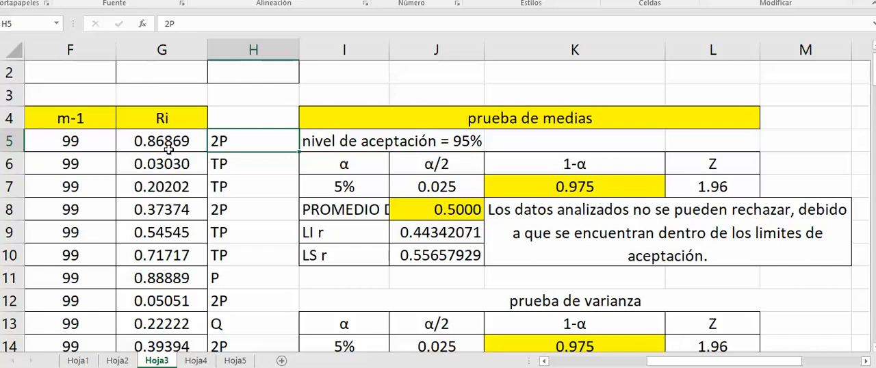
{"action": "left_click", "coordinate": [213, 166]}
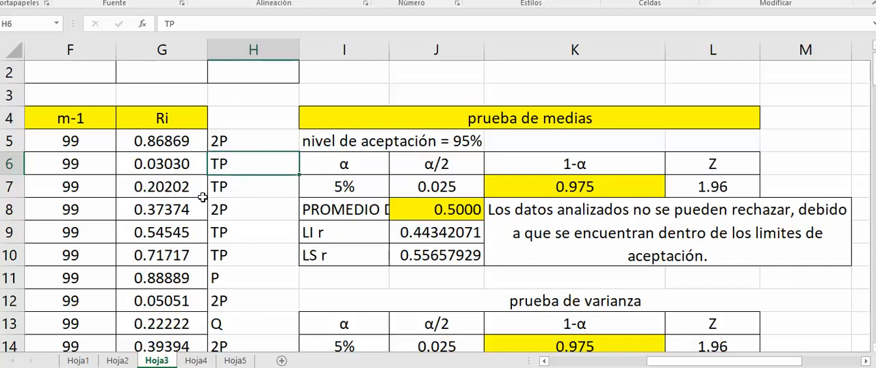
{"action": "left_click", "coordinate": [231, 192]}
{"action": "left_click", "coordinate": [231, 212]}
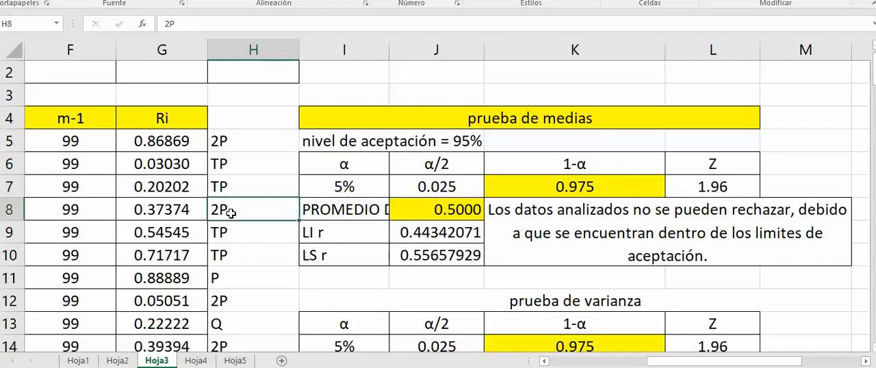
{"action": "left_click", "coordinate": [242, 232]}
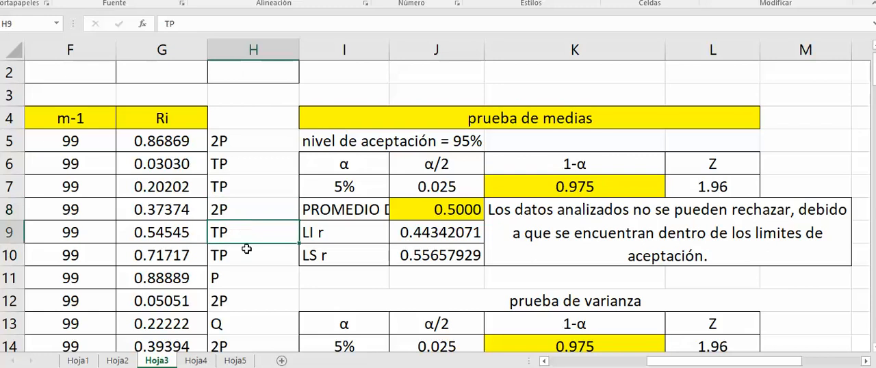
{"action": "left_click", "coordinate": [245, 256]}
{"action": "left_click", "coordinate": [235, 279]}
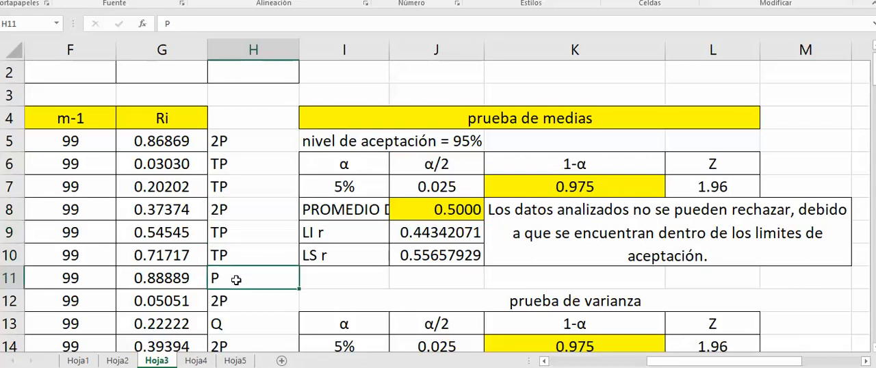
{"action": "left_click", "coordinate": [240, 305]}
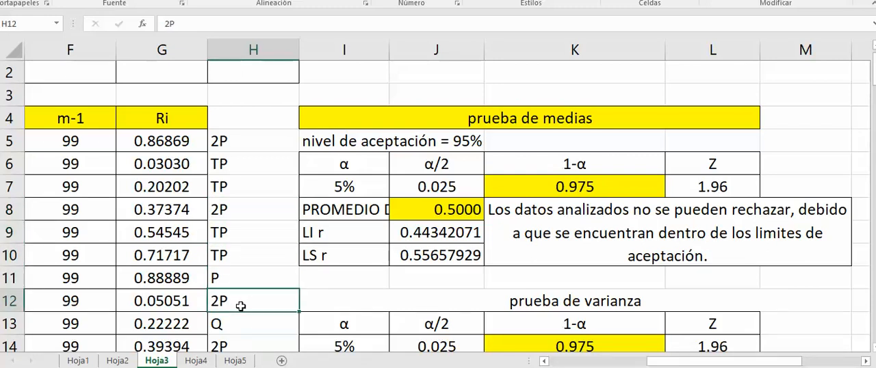
{"action": "left_click", "coordinate": [261, 324]}
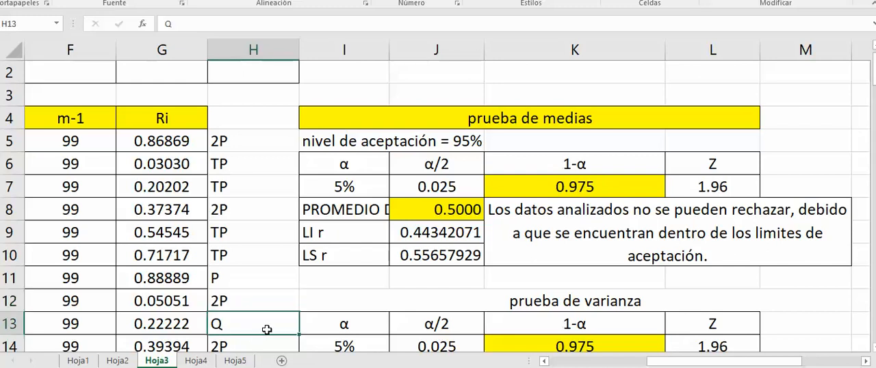
Fill in the missing poker categories in column H, entering TP in H23 and 2P in H24
{"action": "left_click", "coordinate": [874, 349]}
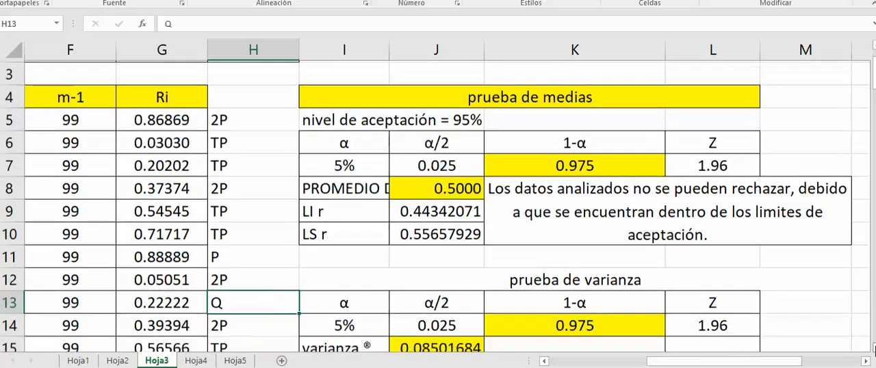
{"action": "left_click", "coordinate": [873, 349]}
{"action": "left_click", "coordinate": [873, 349]}
{"action": "left_click", "coordinate": [873, 349]}
{"action": "left_click", "coordinate": [874, 349]}
{"action": "left_click", "coordinate": [873, 349]}
{"action": "left_click", "coordinate": [873, 349]}
{"action": "left_click", "coordinate": [873, 349]}
{"action": "left_click", "coordinate": [873, 349]}
{"action": "left_click", "coordinate": [873, 349]}
{"action": "left_click", "coordinate": [874, 349]}
{"action": "left_click", "coordinate": [873, 349]}
{"action": "left_click", "coordinate": [259, 191]}
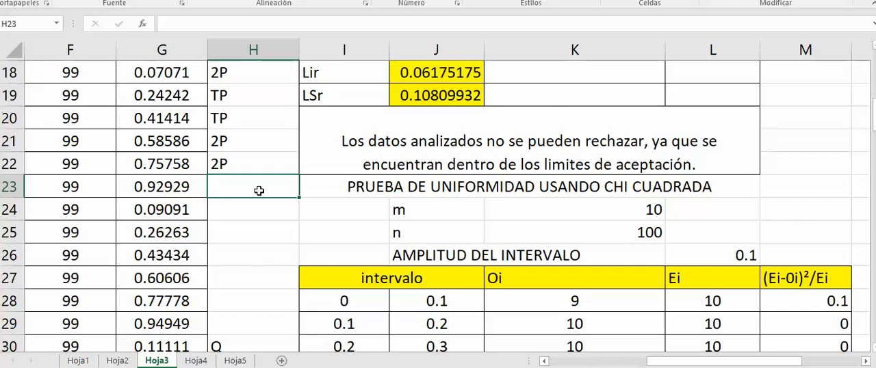
{"action": "type", "text": "TP"}
{"action": "key", "text": "Return"}
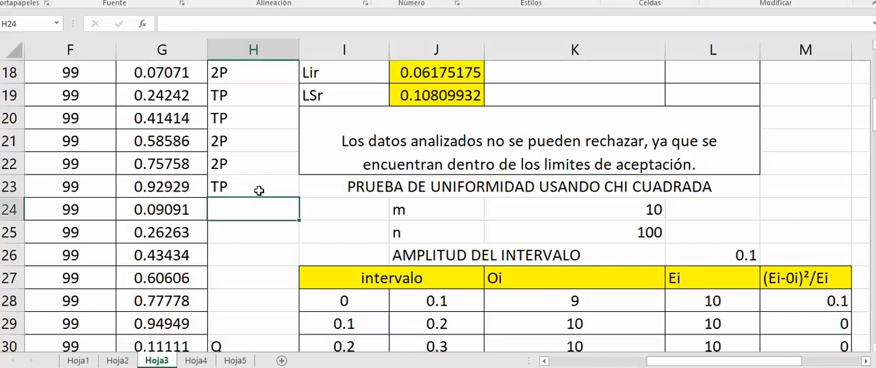
{"action": "type", "text": "2P"}
{"action": "key", "text": "Return"}
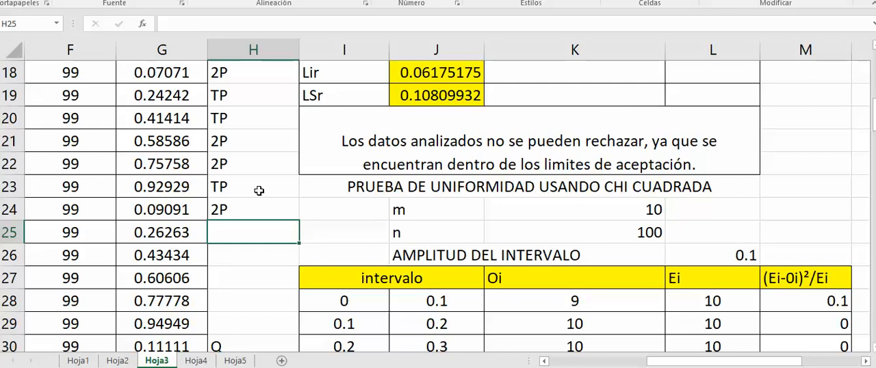
Classify the Ri values of rows 25 to 28 in column H as 2P, TP, TP and P
{"action": "type", "text": "2P"}
{"action": "key", "text": "Return"}
{"action": "type", "text": "TP"}
{"action": "key", "text": "Return"}
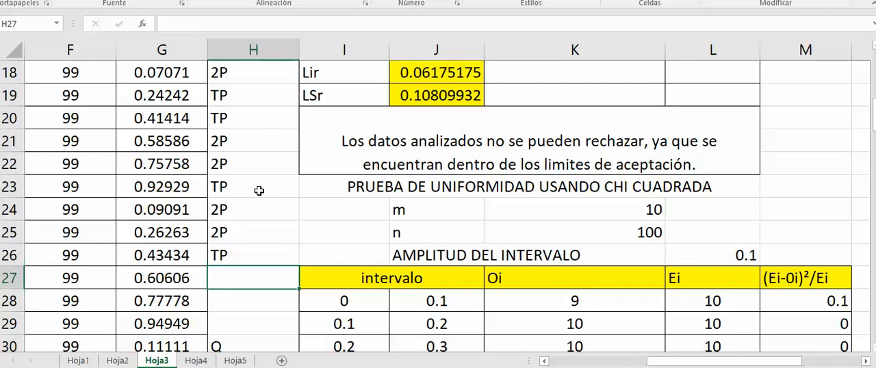
{"action": "type", "text": "TP"}
{"action": "key", "text": "Return"}
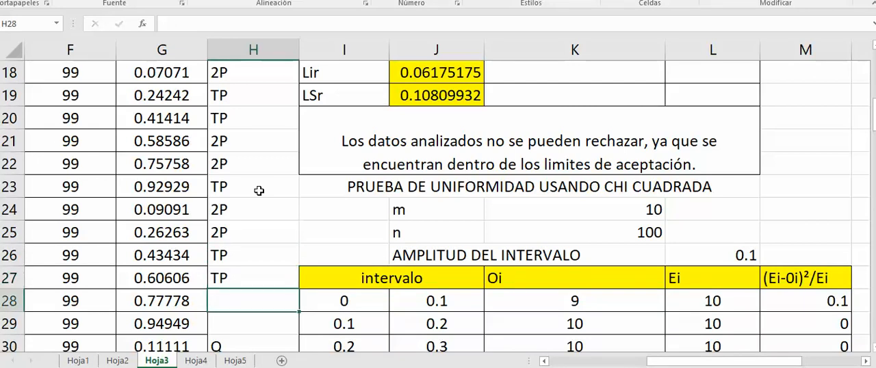
{"action": "type", "text": "P"}
{"action": "key", "text": "Return"}
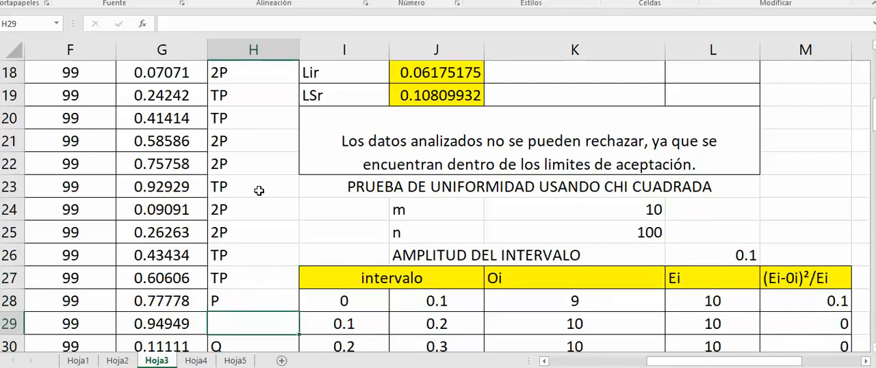
Classify the Ri values of rows 29 to 32 in column H as TP, Q, 2P and TP
{"action": "type", "text": "TP"}
{"action": "key", "text": "Return"}
{"action": "type", "text": "Q"}
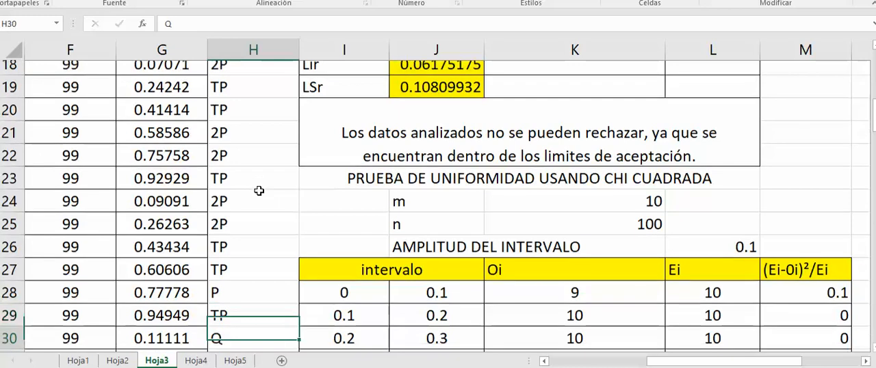
{"action": "key", "text": "Return"}
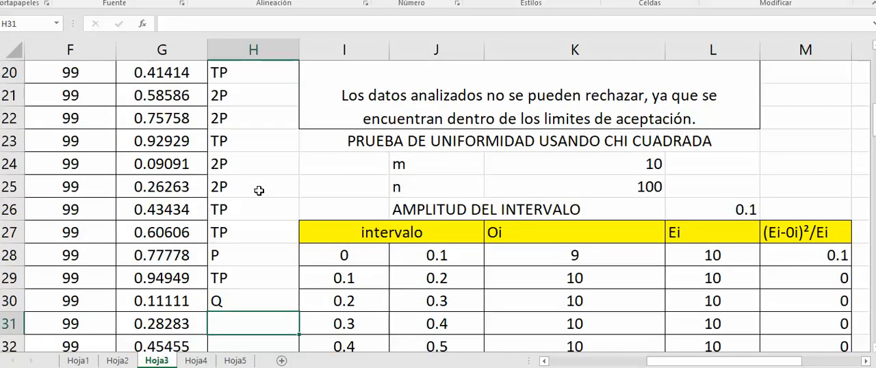
{"action": "type", "text": "2P"}
{"action": "key", "text": "Return"}
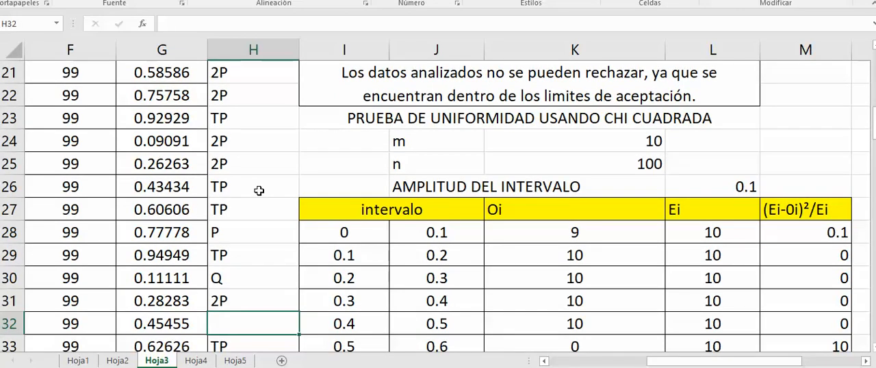
{"action": "type", "text": "TP"}
{"action": "key", "text": "Return"}
{"action": "key", "text": "Return"}
{"action": "key", "text": "Return"}
{"action": "key", "text": "Return"}
Check the remaining categories in column H down to row 51 and examine the PRUEBA POKER table's intervalo, Oi, Ei and (Ei-0i)²/Ei columns
{"action": "key", "text": "Return"}
{"action": "key", "text": "Return"}
{"action": "key", "text": "Return"}
{"action": "key", "text": "Return"}
{"action": "key", "text": "Return"}
{"action": "key", "text": "Return"}
{"action": "key", "text": "Return"}
{"action": "key", "text": "Return"}
{"action": "key", "text": "Return"}
{"action": "key", "text": "Return"}
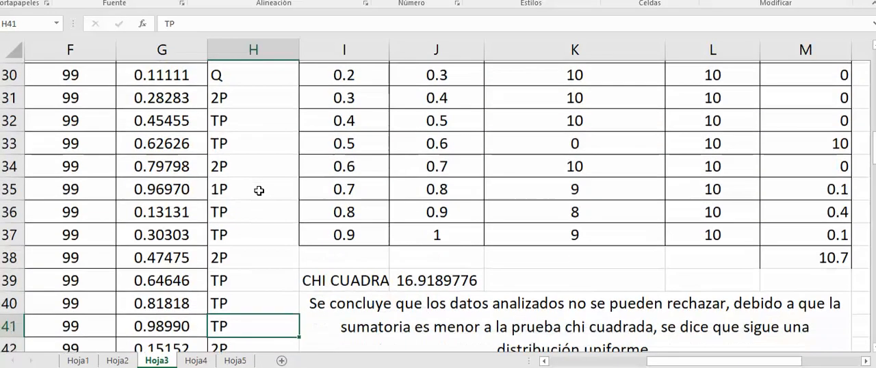
{"action": "key", "text": "Return"}
{"action": "key", "text": "Return"}
{"action": "key", "text": "Return"}
{"action": "key", "text": "Return"}
{"action": "key", "text": "Return"}
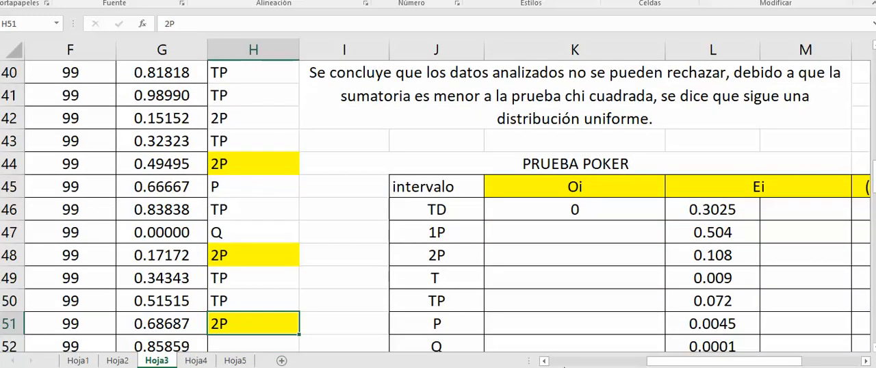
{"action": "left_click_drag", "start_coordinate": [676, 365], "coordinate": [703, 366]}
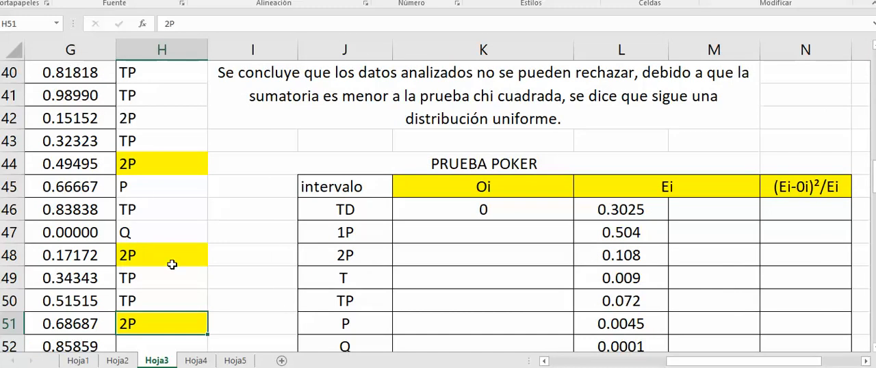
{"action": "left_click_drag", "start_coordinate": [710, 363], "coordinate": [729, 363]}
{"action": "left_click", "coordinate": [284, 188]}
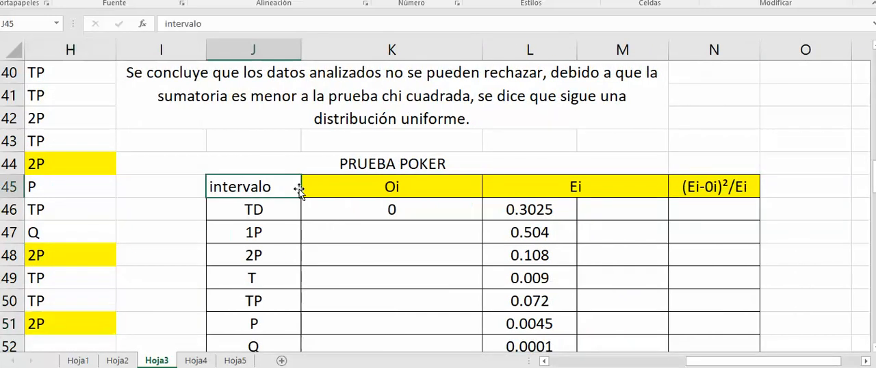
Review the PRUEBA POKER table's Oi, Ei and (Ei-0i)²/Ei headers and its TD and 1P intervals
{"action": "left_click", "coordinate": [368, 189]}
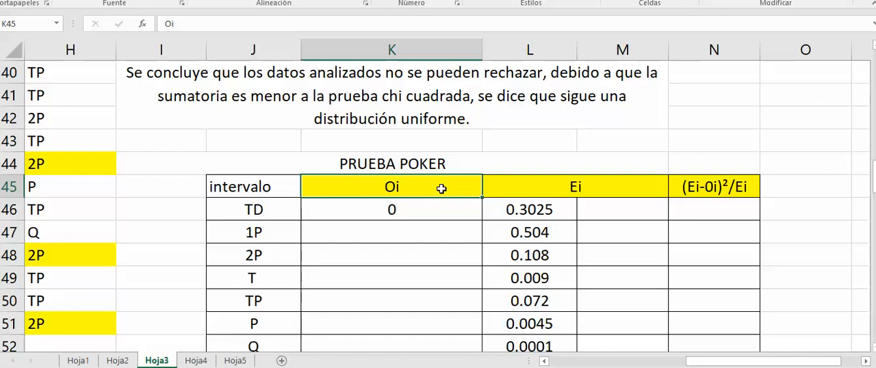
{"action": "left_click", "coordinate": [575, 189]}
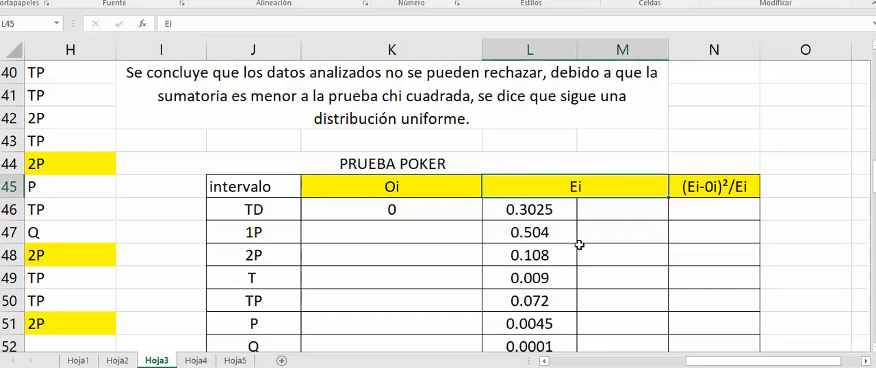
{"action": "left_click", "coordinate": [707, 193]}
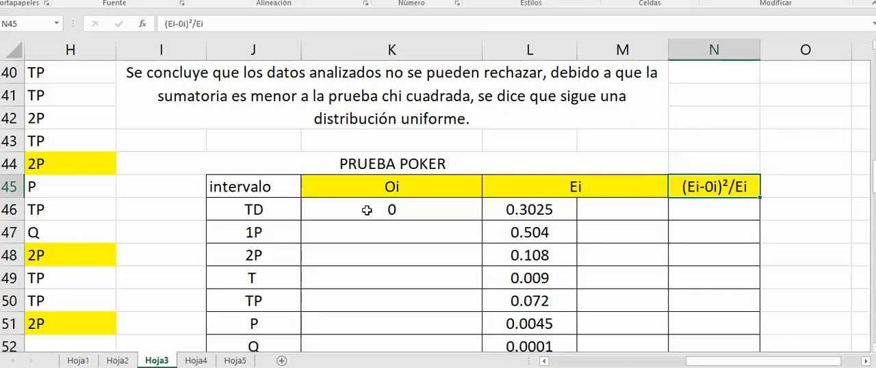
{"action": "left_click", "coordinate": [259, 212]}
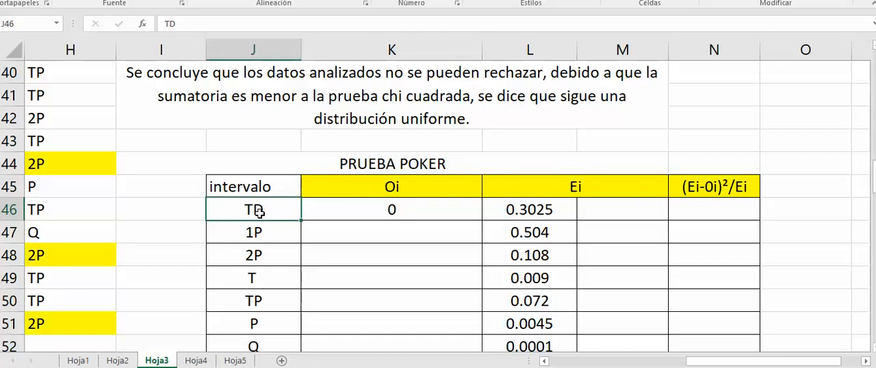
{"action": "left_click", "coordinate": [264, 233]}
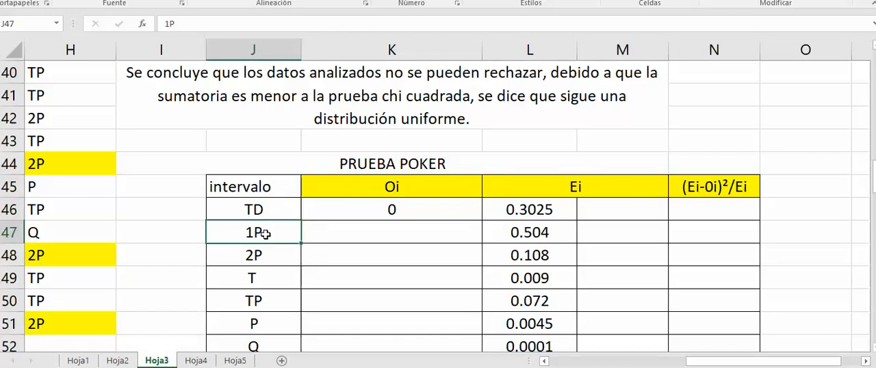
Remove the absolute references from the counting range in K46, making the formula =CONTAR.SI.CONJUNTO(H33:H51,J46)
{"action": "left_click", "coordinate": [399, 210]}
{"action": "double_click", "coordinate": [399, 210]}
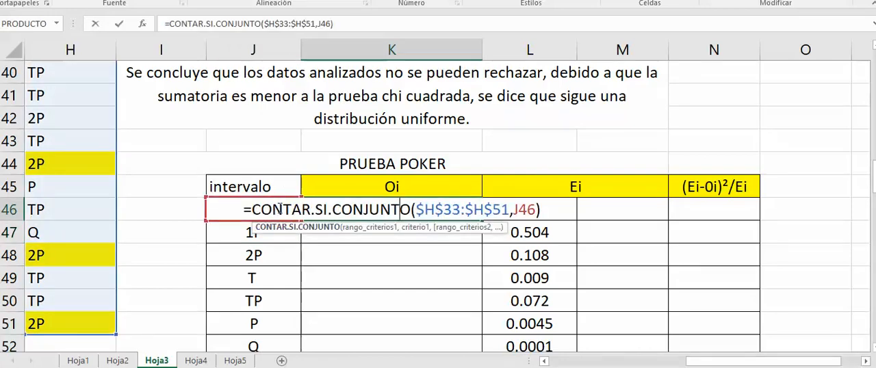
{"action": "left_click", "coordinate": [424, 210]}
{"action": "key", "text": "BackSpace"}
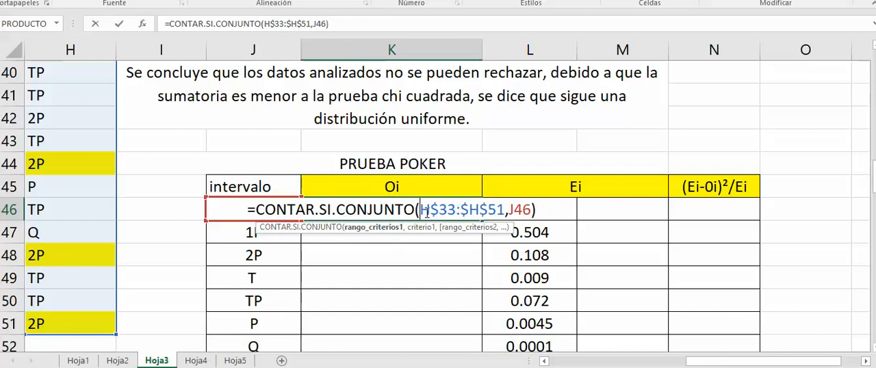
{"action": "key", "text": "BackSpace"}
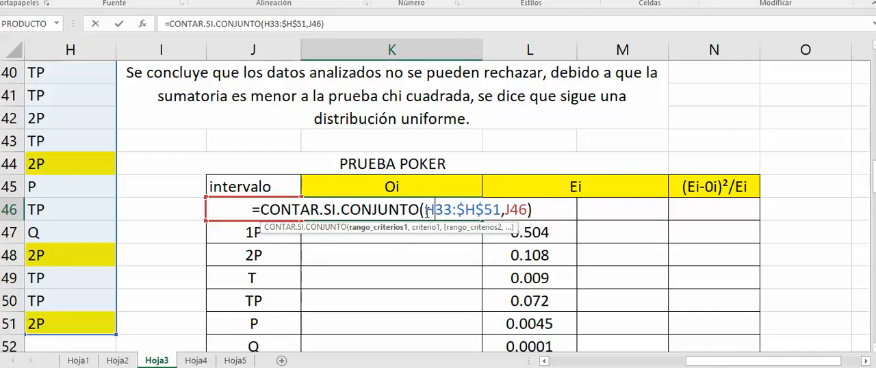
{"action": "key", "text": "shift+Right"}
{"action": "key", "text": "BackSpace"}
{"action": "key", "text": "Right"}
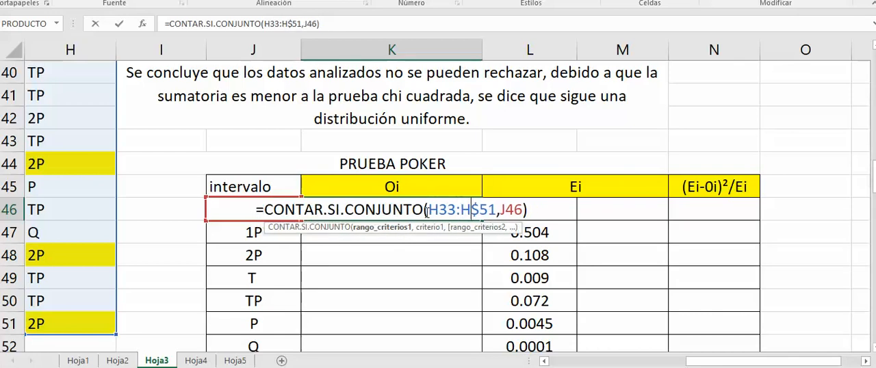
{"action": "key", "text": "shift+Right"}
{"action": "key", "text": "BackSpace"}
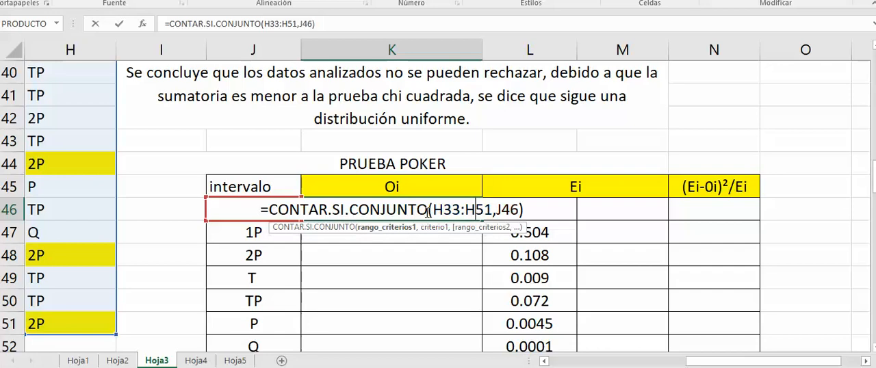
{"action": "key", "text": "ctrl+Return"}
Clear the range and criterion from the K46 formula and insert the CONTAR.SI.CONJUNTO function afresh
{"action": "double_click", "coordinate": [415, 212]}
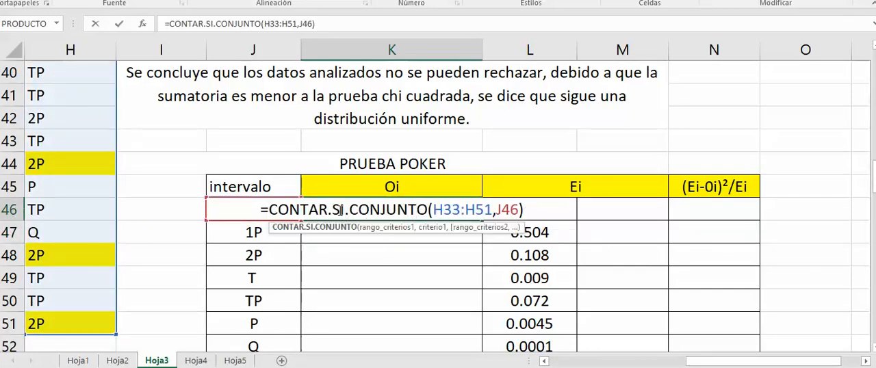
{"action": "left_click", "coordinate": [436, 210]}
{"action": "key", "text": "Delete"}
{"action": "key", "text": "Delete"}
{"action": "key", "text": "Delete"}
{"action": "key", "text": "Delete"}
{"action": "key", "text": "Delete"}
{"action": "key", "text": "Delete"}
{"action": "key", "text": "Delete"}
{"action": "key", "text": "Delete"}
{"action": "key", "text": "Delete"}
{"action": "key", "text": "Delete"}
{"action": "key", "text": "Delete"}
{"action": "key", "text": "Delete"}
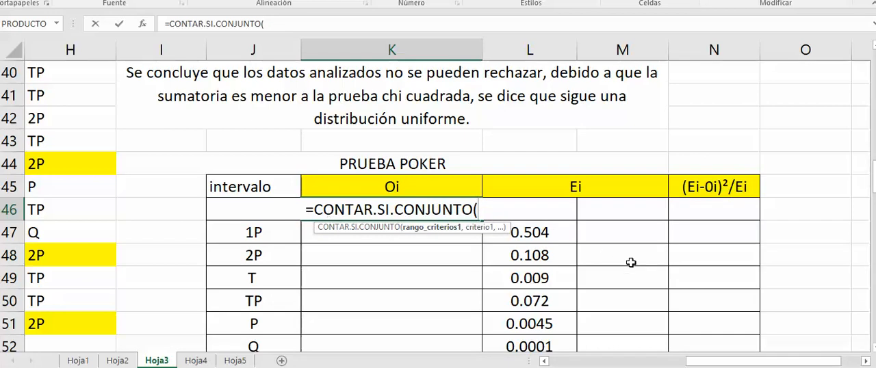
{"action": "key", "text": "BackSpace"}
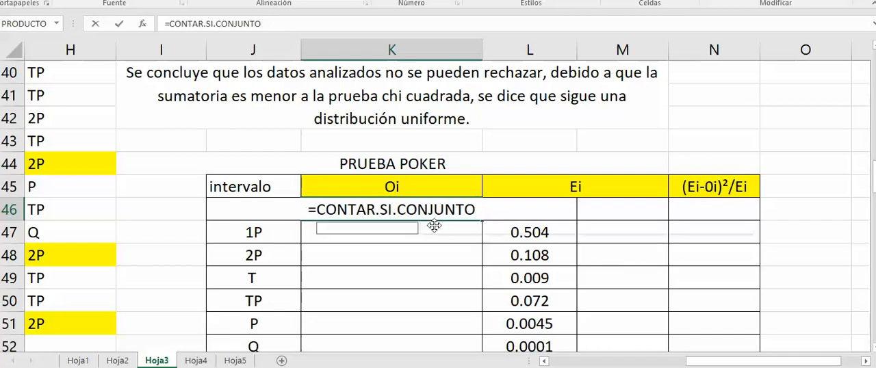
{"action": "key", "text": "BackSpace"}
{"action": "key", "text": "BackSpace"}
{"action": "key", "text": "BackSpace"}
{"action": "key", "text": "BackSpace"}
{"action": "key", "text": "BackSpace"}
{"action": "key", "text": "BackSpace"}
{"action": "key", "text": "BackSpace"}
{"action": "key", "text": "BackSpace"}
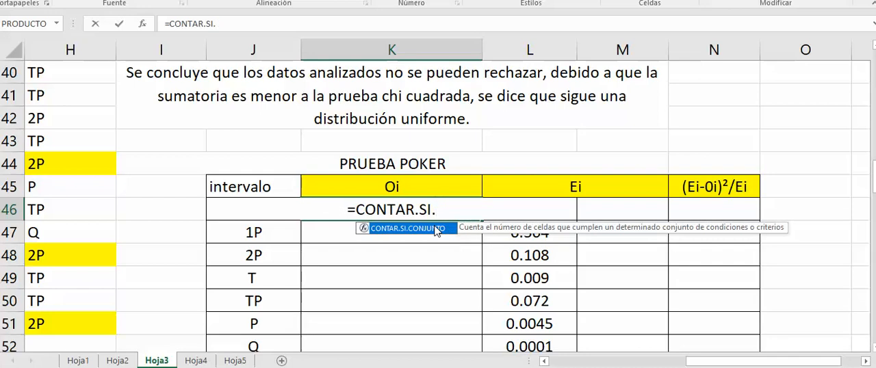
{"action": "double_click", "coordinate": [435, 228]}
Complete the K46 count formula with the category range H5:H51 and J45 as its criterion
{"action": "left_click_drag", "start_coordinate": [873, 183], "coordinate": [873, 176]}
{"action": "left_click_drag", "start_coordinate": [731, 362], "coordinate": [691, 362]}
{"action": "left_click_drag", "start_coordinate": [874, 109], "coordinate": [874, 104]}
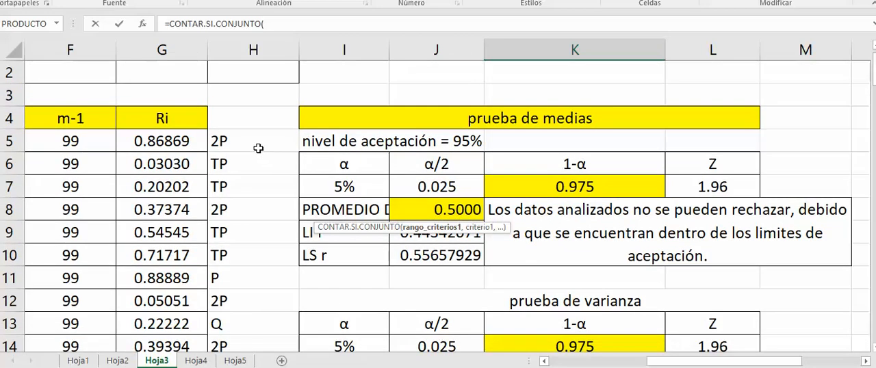
{"action": "mouse_move", "coordinate": [253, 141]}
{"action": "left_mouse_down"}
{"action": "mouse_move", "coordinate": [254, 352]}
{"action": "mouse_move", "coordinate": [253, 259]}
{"action": "mouse_move", "coordinate": [253, 351]}
{"action": "mouse_move", "coordinate": [254, 308]}
{"action": "mouse_move", "coordinate": [253, 350]}
{"action": "mouse_move", "coordinate": [239, 270]}
{"action": "mouse_move", "coordinate": [253, 142]}
{"action": "left_mouse_up"}
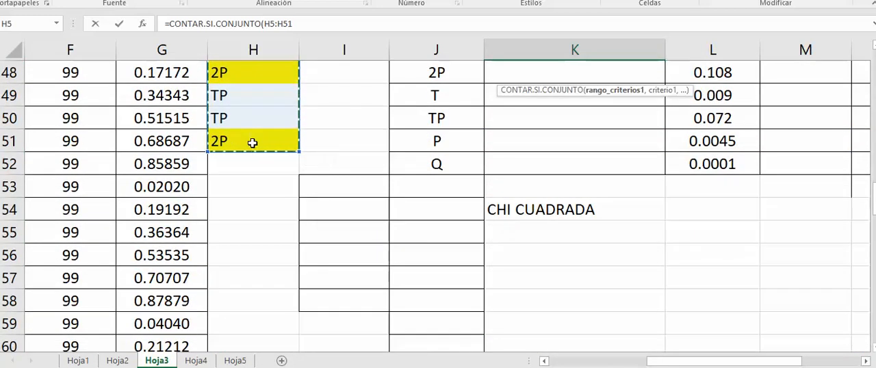
{"action": "left_click_drag", "start_coordinate": [873, 199], "coordinate": [873, 191]}
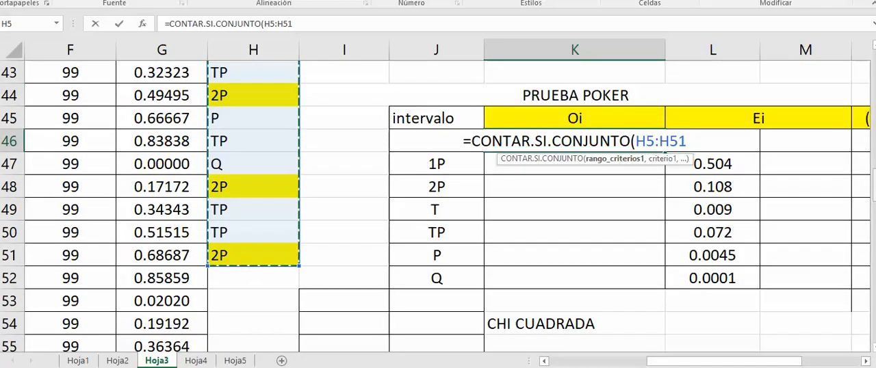
{"action": "type", "text": ","}
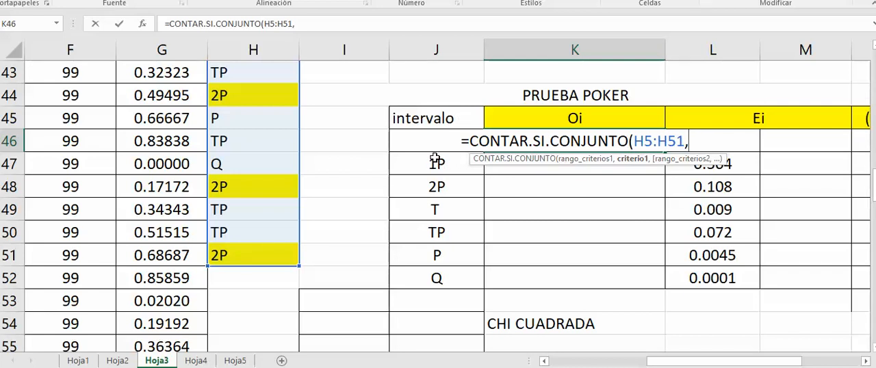
{"action": "left_click", "coordinate": [425, 120]}
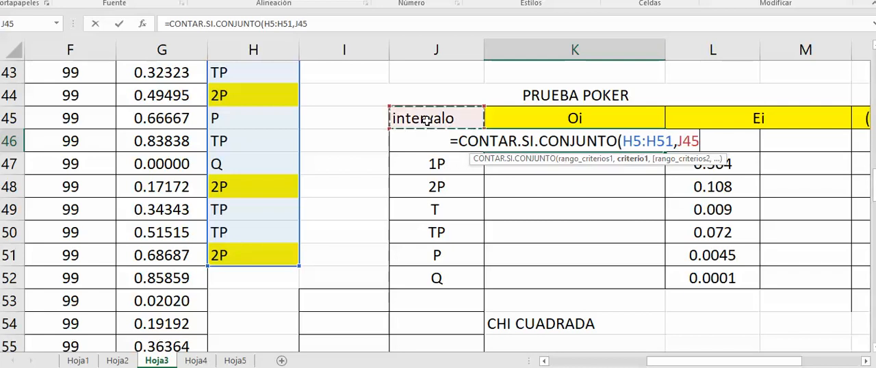
{"action": "key", "text": "Return"}
{"action": "left_click", "coordinate": [430, 136]}
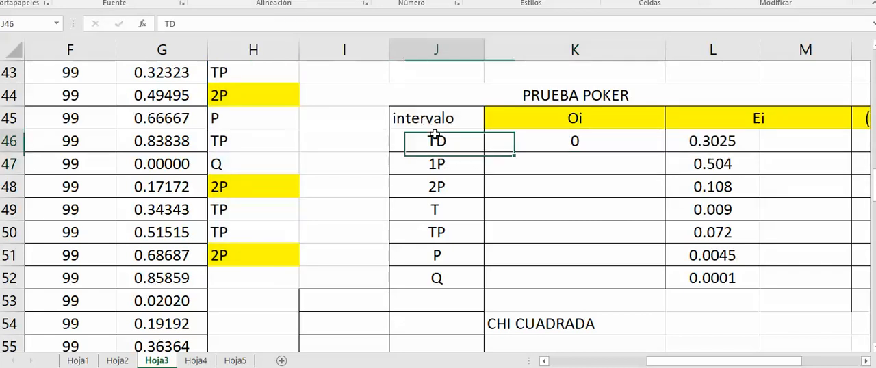
Correct the criterion in the K46 count formula to J46, the TD interval
{"action": "double_click", "coordinate": [627, 140]}
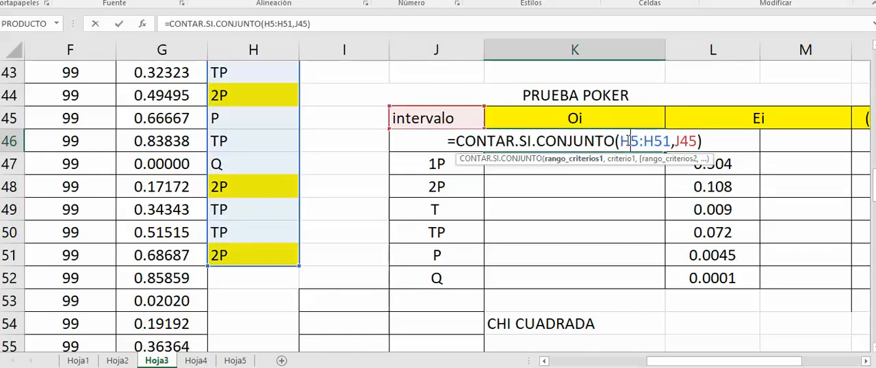
{"action": "left_click", "coordinate": [421, 119]}
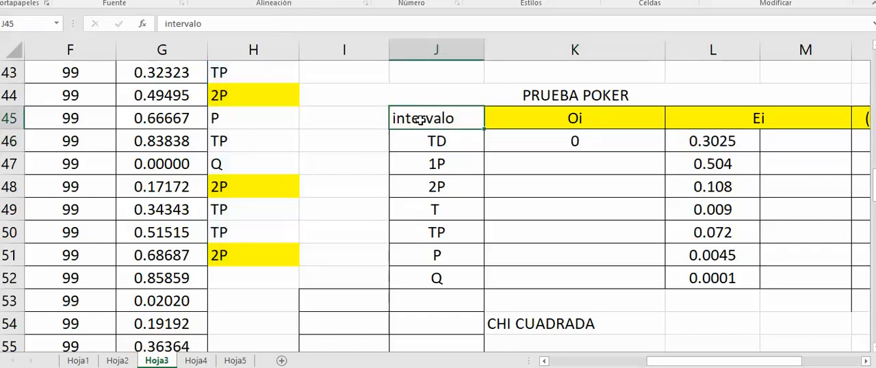
{"action": "double_click", "coordinate": [523, 137]}
{"action": "key", "text": "BackSpace"}
{"action": "key", "text": "BackSpace"}
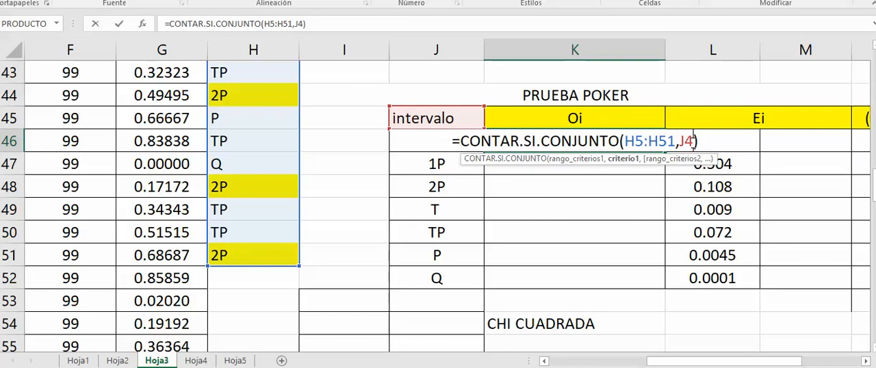
{"action": "type", "text": "46"}
{"action": "key", "text": "Return"}
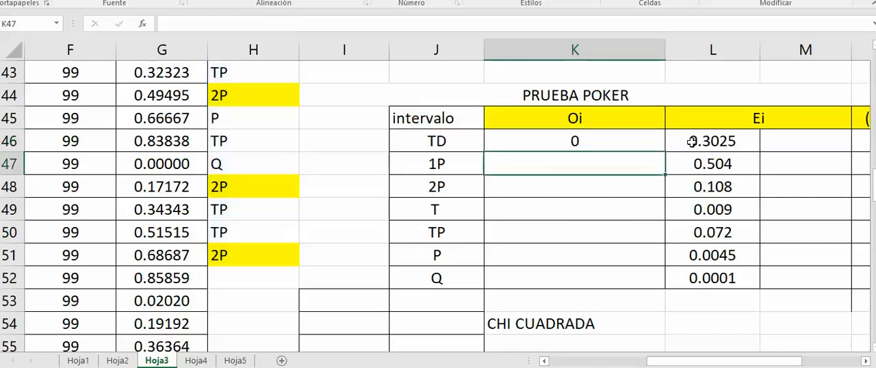
Make the K46 formula's range absolute as $H$5:$H$51 and fill the formula down the Oi column to K52
{"action": "left_click", "coordinate": [594, 142]}
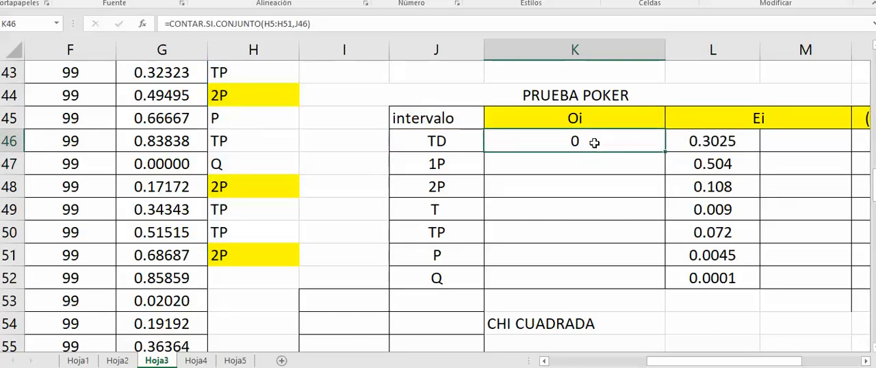
{"action": "double_click", "coordinate": [594, 142]}
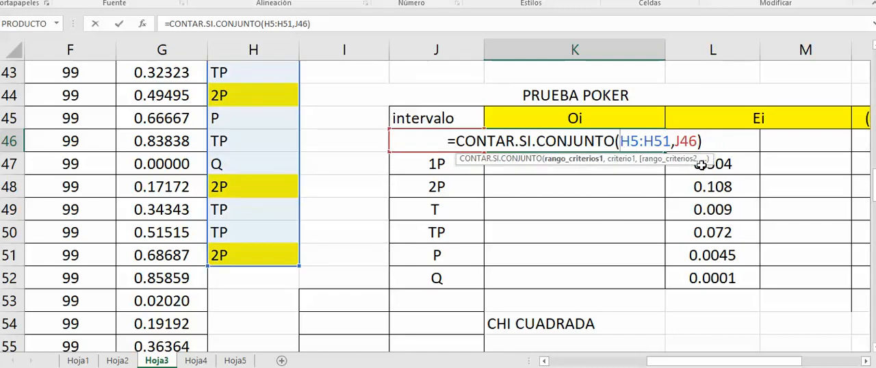
{"action": "type", "text": "$H"}
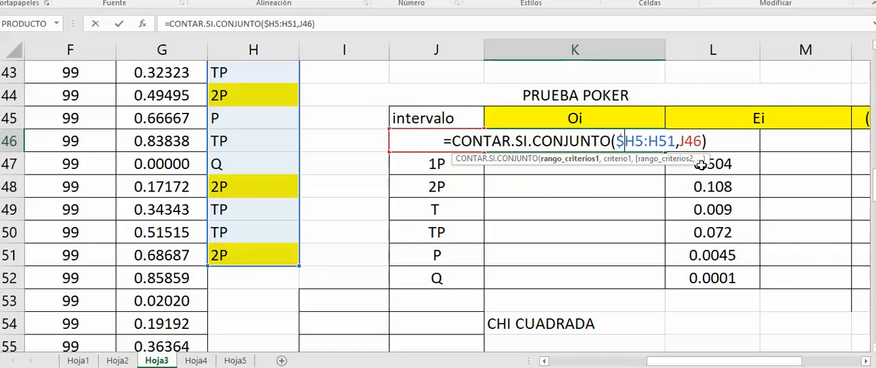
{"action": "type", "text": "$"}
{"action": "key", "text": "Right"}
{"action": "key", "text": "Right"}
{"action": "type", "text": "$$"}
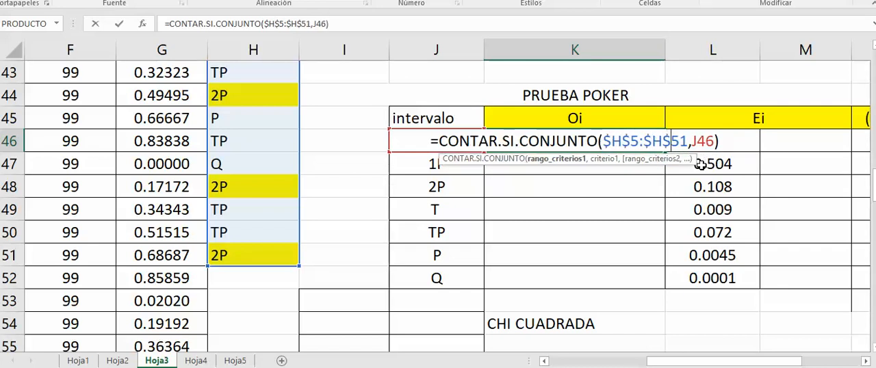
{"action": "key", "text": "Return"}
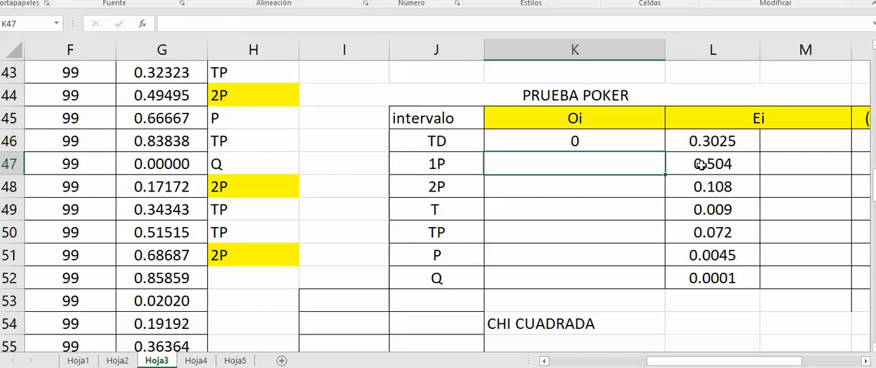
{"action": "left_click", "coordinate": [617, 147]}
{"action": "left_click_drag", "start_coordinate": [665, 155], "coordinate": [661, 282]}
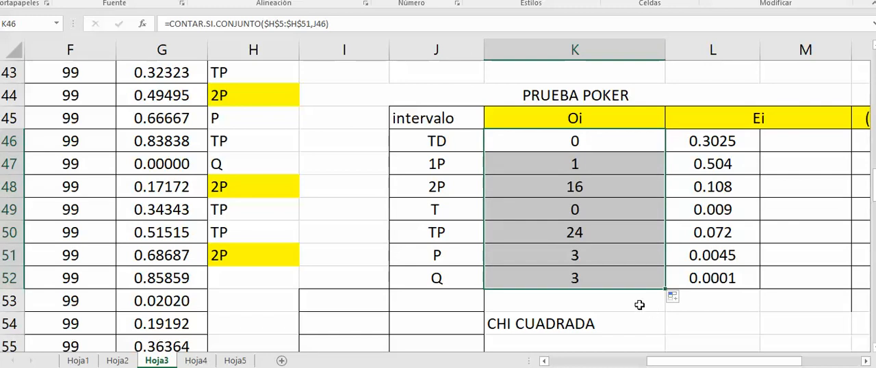
Check the Oi counts of the TP and T categories against the intervals listed in column J
{"action": "left_click", "coordinate": [568, 232]}
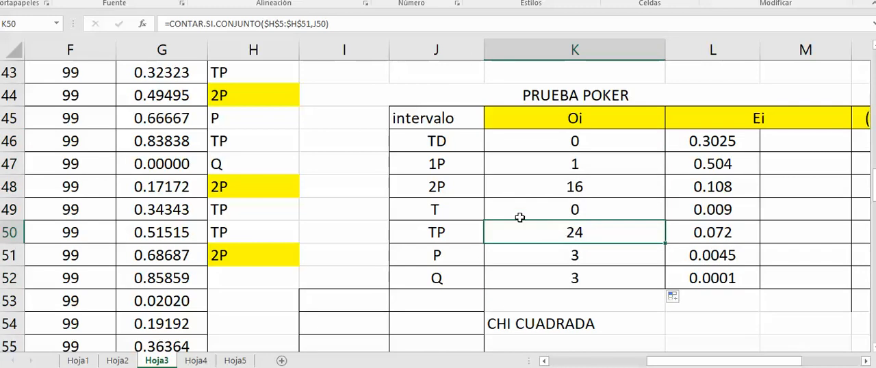
{"action": "left_click", "coordinate": [443, 208]}
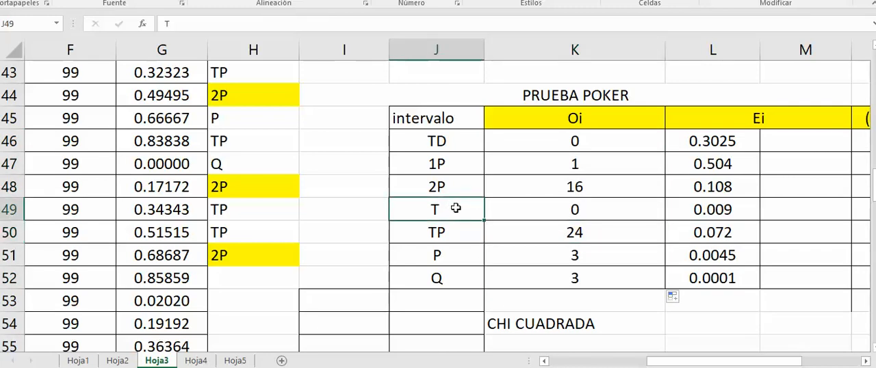
{"action": "left_click", "coordinate": [575, 210]}
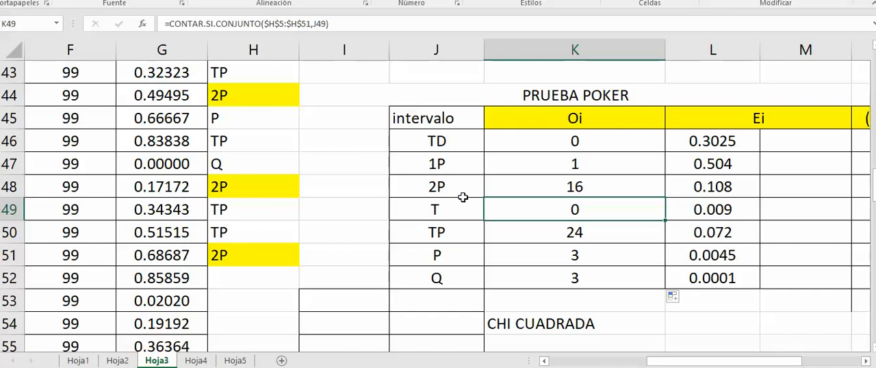
{"action": "left_click", "coordinate": [431, 144]}
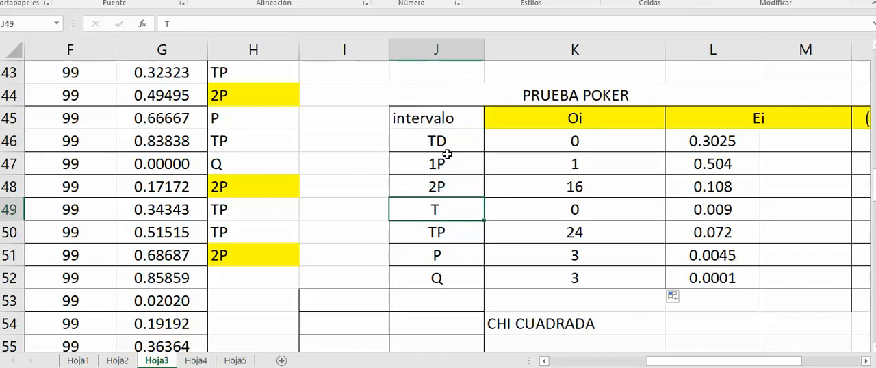
{"action": "key", "text": "Down"}
{"action": "key", "text": "Down"}
{"action": "key", "text": "Down"}
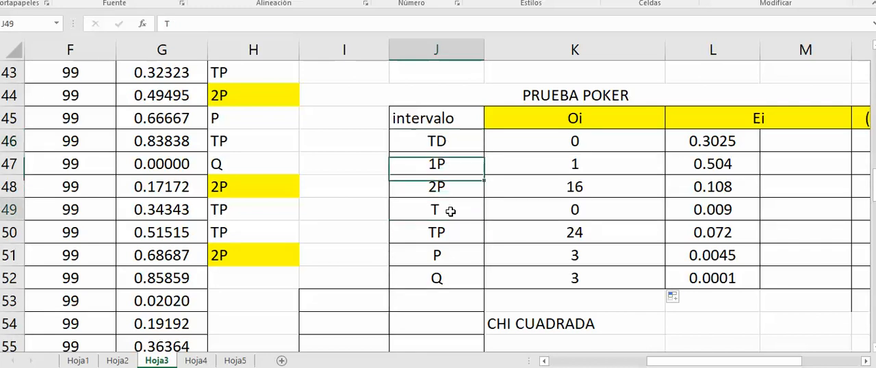
Inspect the TP count formula in K50 and compare it with the TP and T labels in column J
{"action": "left_click", "coordinate": [460, 237]}
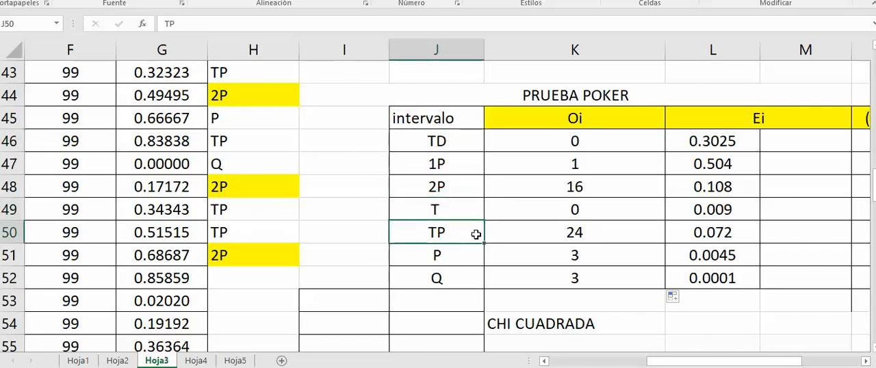
{"action": "left_click", "coordinate": [555, 234]}
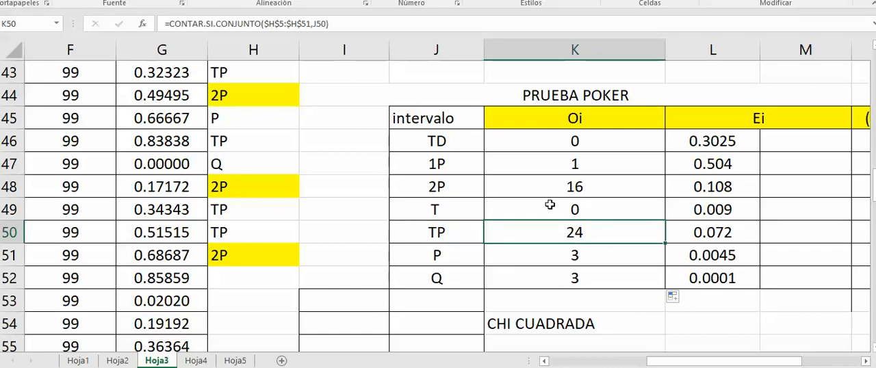
{"action": "left_click", "coordinate": [467, 210]}
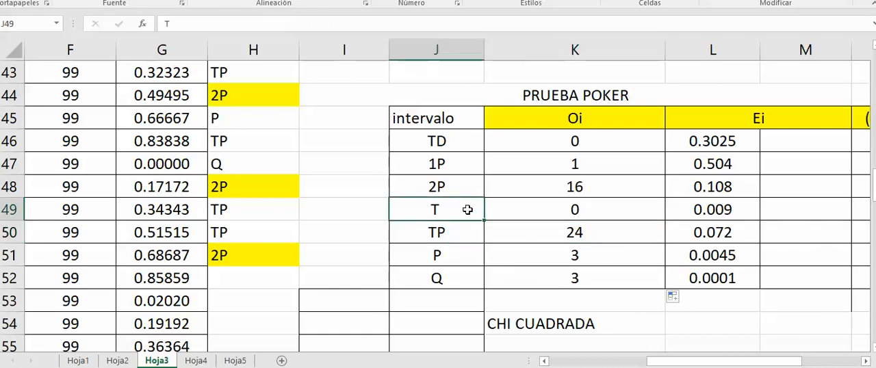
Look through the column H classifications and the unclassified rows below them for T category entries
{"action": "left_click", "coordinate": [224, 255]}
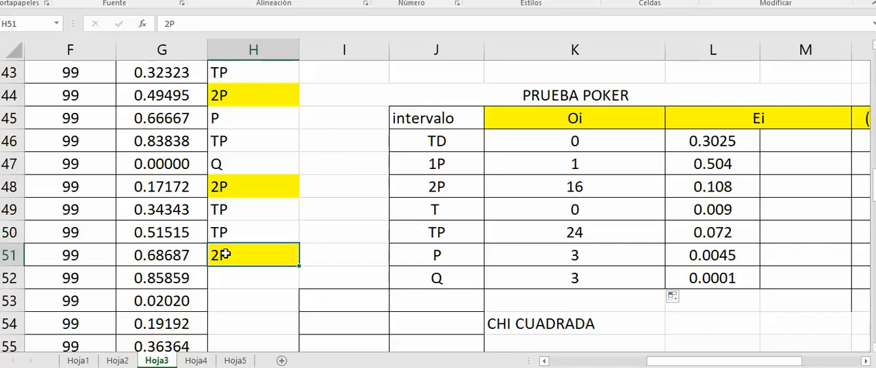
{"action": "key", "text": "Up"}
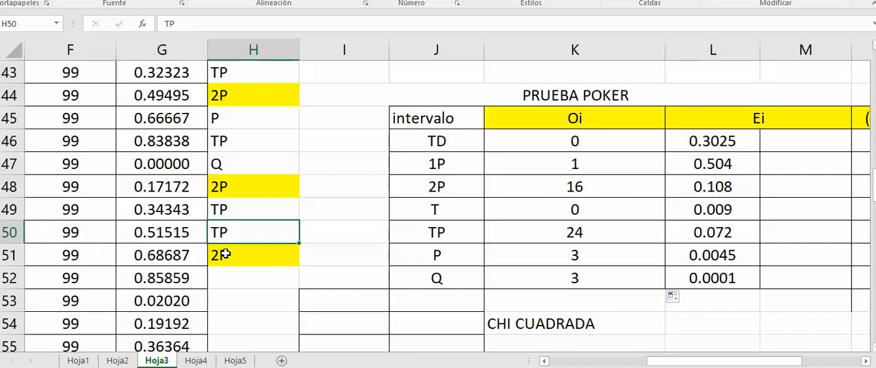
{"action": "key", "text": "Up"}
{"action": "key", "text": "Up"}
{"action": "key", "text": "Up"}
{"action": "key", "text": "Up"}
{"action": "key", "text": "Up"}
{"action": "key", "text": "Up"}
{"action": "key", "text": "Up"}
{"action": "key", "text": "Up"}
{"action": "key", "text": "Up"}
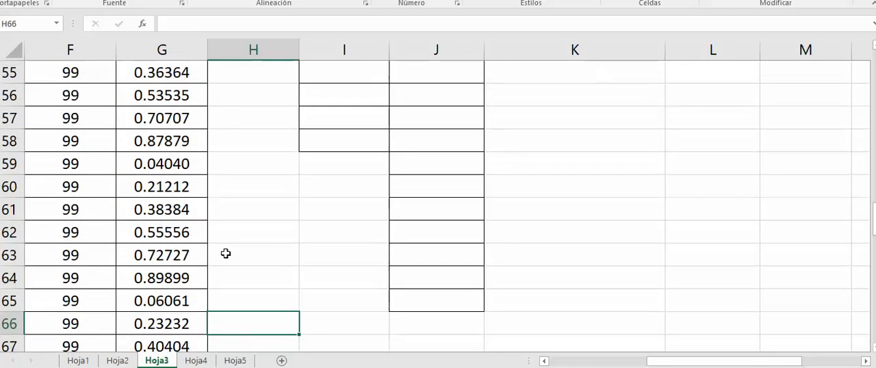
{"action": "key", "text": "Down"}
{"action": "key", "text": "Down"}
{"action": "key", "text": "Down"}
{"action": "key", "text": "Down"}
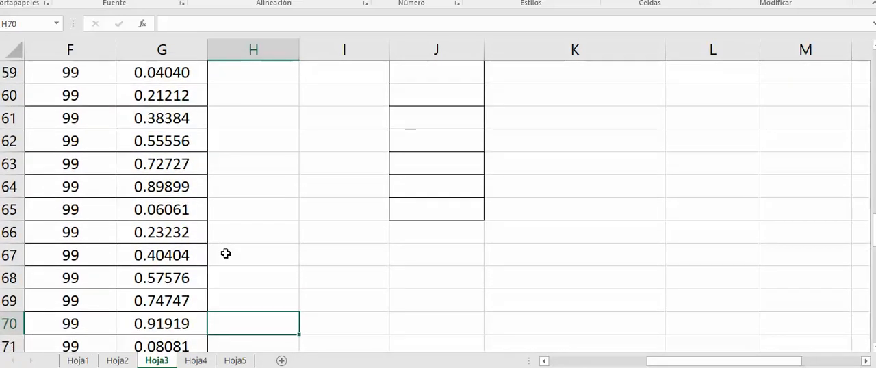
{"action": "key", "text": "Down"}
{"action": "key", "text": "Down"}
{"action": "key", "text": "Down"}
{"action": "key", "text": "Down"}
{"action": "key", "text": "Down"}
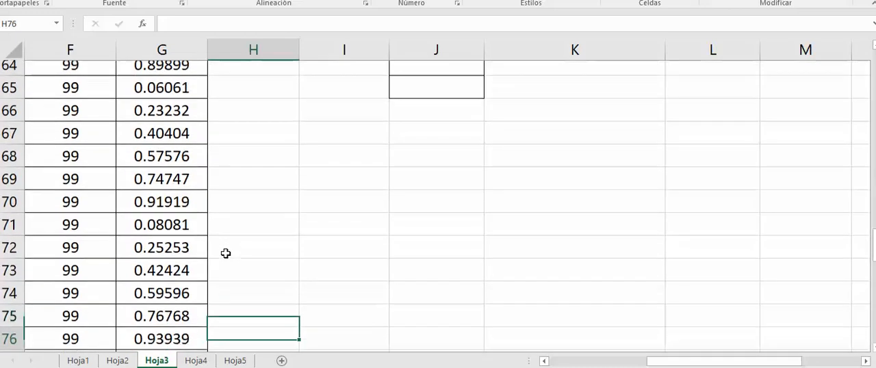
{"action": "key", "text": "Down"}
{"action": "key", "text": "Down"}
{"action": "key", "text": "Down"}
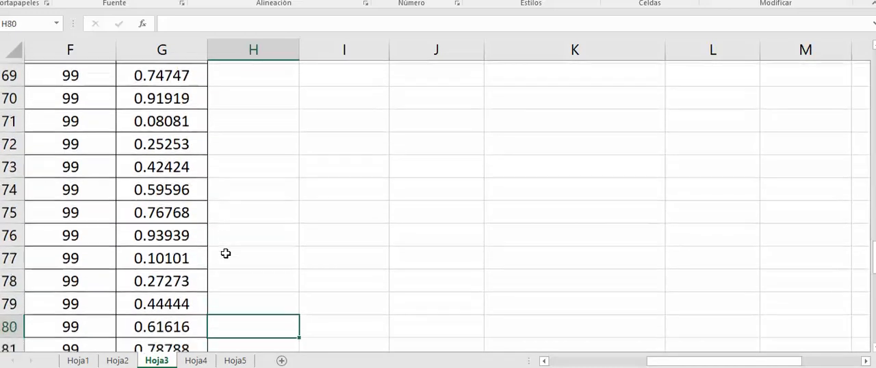
{"action": "key", "text": "Up"}
{"action": "key", "text": "Up"}
{"action": "key", "text": "Up"}
{"action": "key", "text": "Up"}
{"action": "key", "text": "Up"}
{"action": "key", "text": "Up"}
{"action": "key", "text": "Up"}
{"action": "key", "text": "Up"}
{"action": "key", "text": "Up"}
{"action": "key", "text": "Up"}
{"action": "key", "text": "Up"}
{"action": "key", "text": "Up"}
{"action": "key", "text": "Up"}
{"action": "key", "text": "Up"}
{"action": "key", "text": "Up"}
{"action": "key", "text": "Up"}
{"action": "key", "text": "Up"}
{"action": "key", "text": "Up"}
{"action": "key", "text": "Up"}
{"action": "key", "text": "Up"}
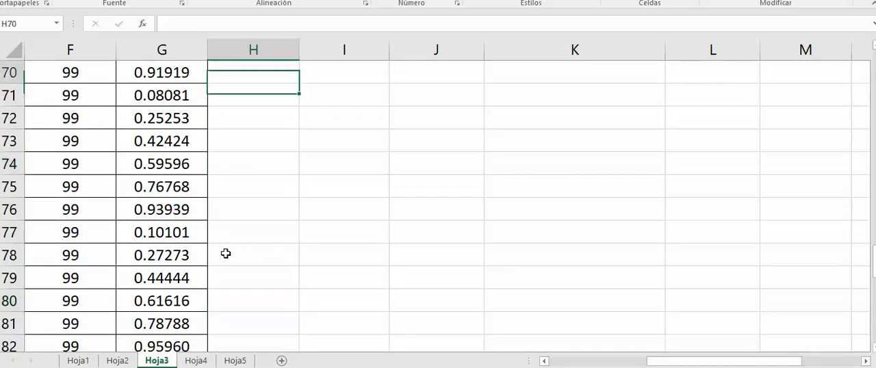
{"action": "key", "text": "Up"}
{"action": "key", "text": "Up"}
{"action": "key", "text": "Up"}
{"action": "key", "text": "Up"}
{"action": "key", "text": "Up"}
{"action": "key", "text": "Up"}
{"action": "key", "text": "Up"}
{"action": "key", "text": "Up"}
{"action": "key", "text": "Up"}
{"action": "key", "text": "Up"}
{"action": "key", "text": "Up"}
{"action": "key", "text": "Up"}
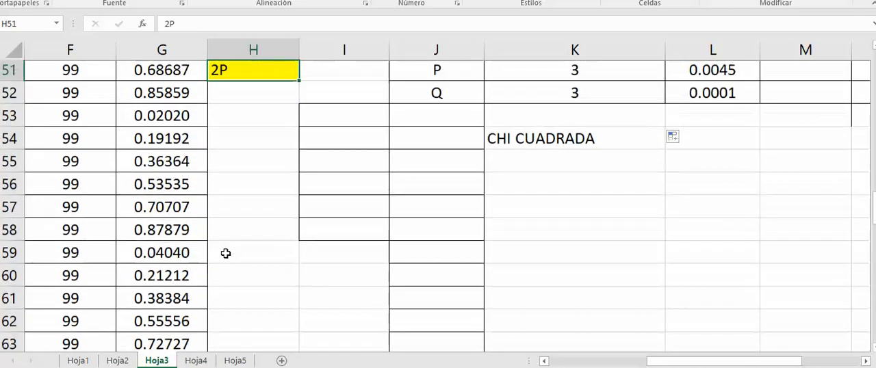
{"action": "key", "text": "Up"}
{"action": "key", "text": "Down"}
{"action": "key", "text": "Down"}
{"action": "key", "text": "Down"}
{"action": "key", "text": "Down"}
{"action": "key", "text": "Down"}
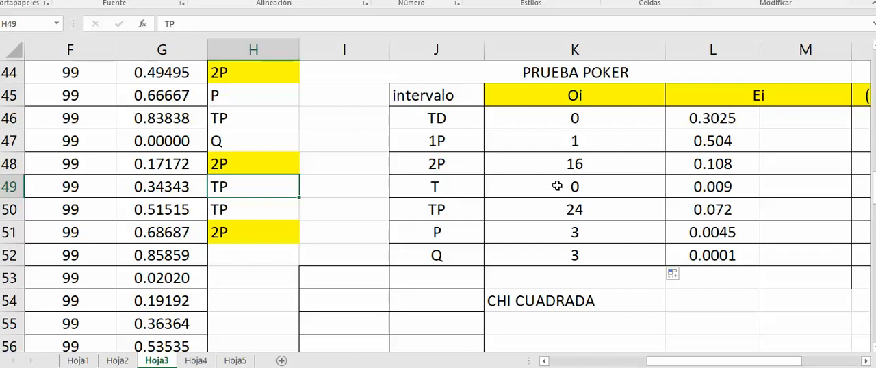
Relabel the T interval in J49 of the PRUEBA POKER table as 1T
{"action": "left_click", "coordinate": [587, 187]}
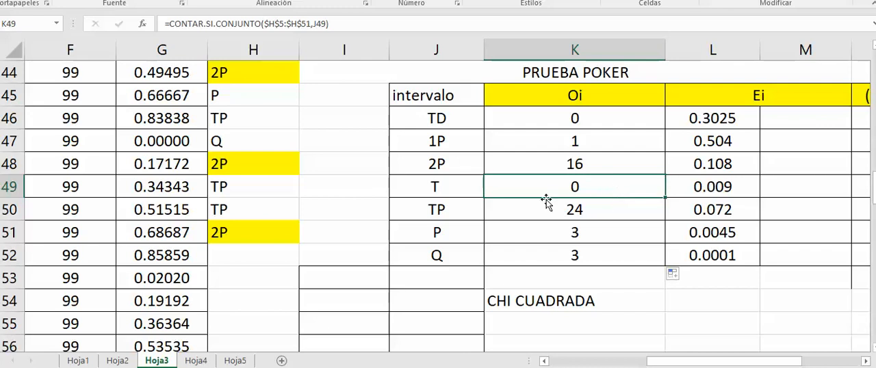
{"action": "double_click", "coordinate": [432, 189]}
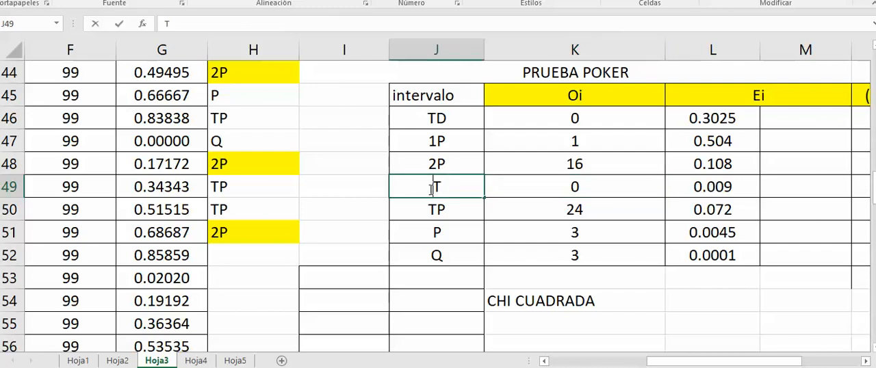
{"action": "type", "text": "1"}
{"action": "left_click", "coordinate": [487, 230]}
{"action": "left_click", "coordinate": [458, 190]}
{"action": "left_click", "coordinate": [248, 253]}
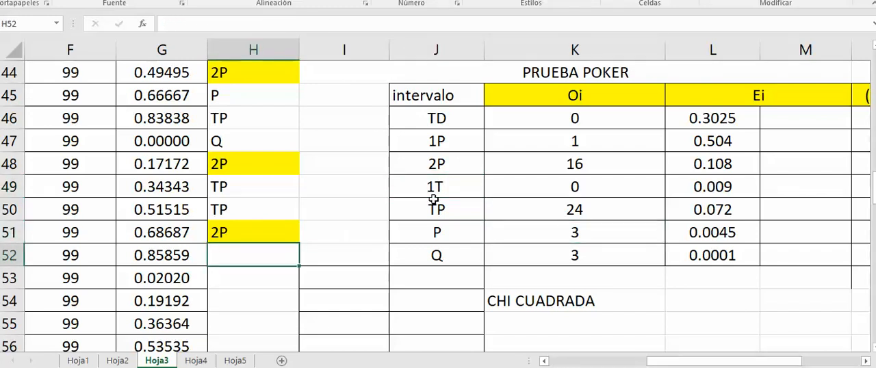
{"action": "left_click", "coordinate": [444, 186]}
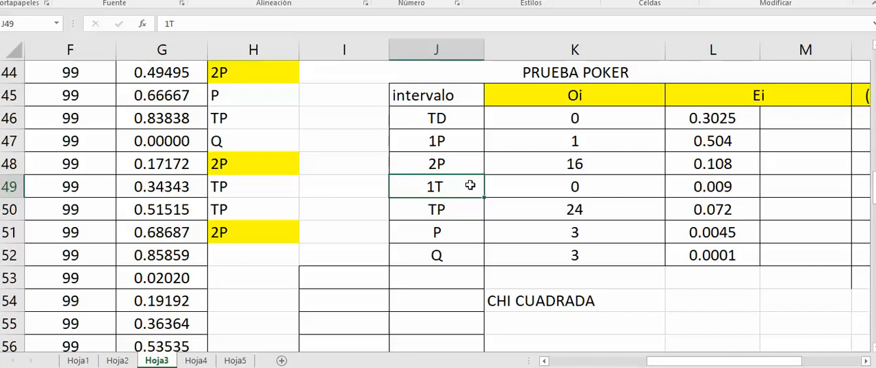
Inspect the count formula of the Q category in K52 without changing it
{"action": "left_click_drag", "start_coordinate": [705, 367], "coordinate": [745, 363]}
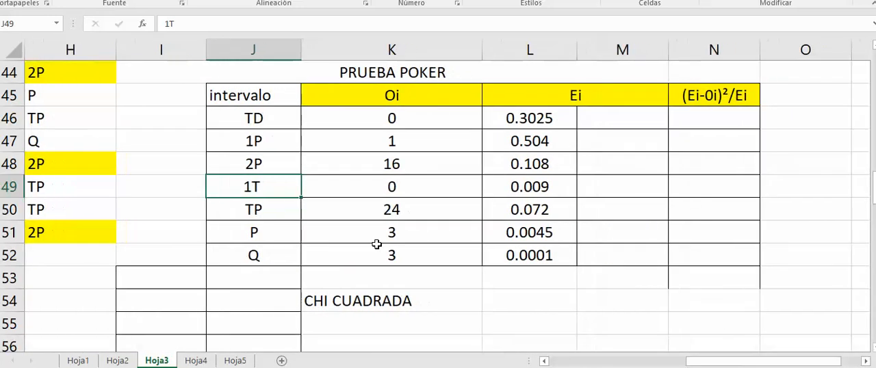
{"action": "double_click", "coordinate": [383, 255]}
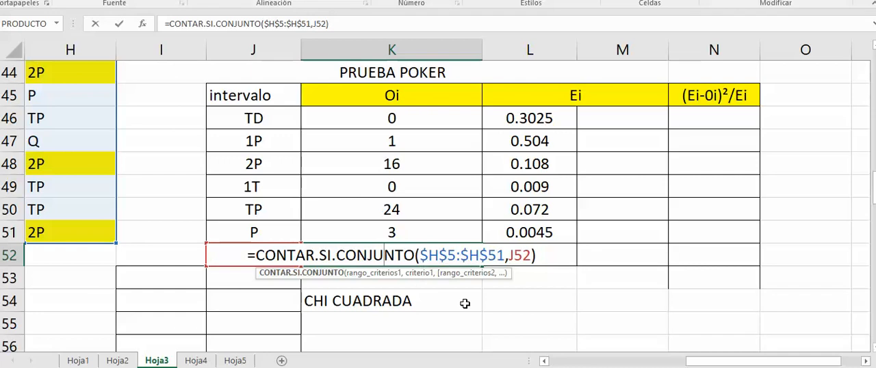
{"action": "key", "text": "Escape"}
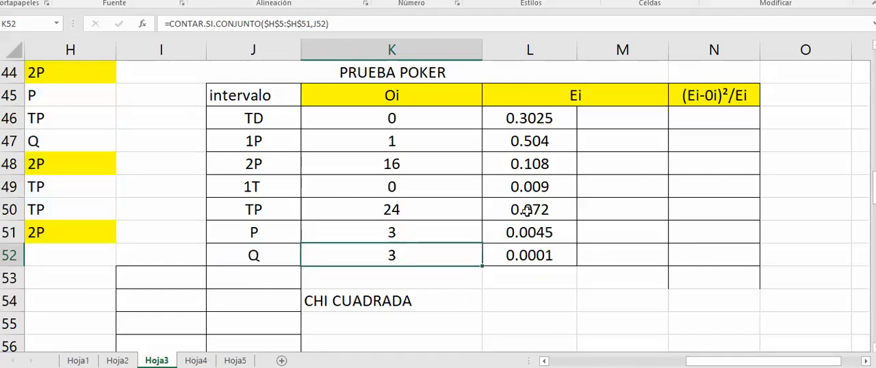
Compare the Ei probabilities in L46:L52 with the five-decimal poker test tables in the simulation book PDF
{"action": "left_click_drag", "start_coordinate": [551, 118], "coordinate": [551, 251]}
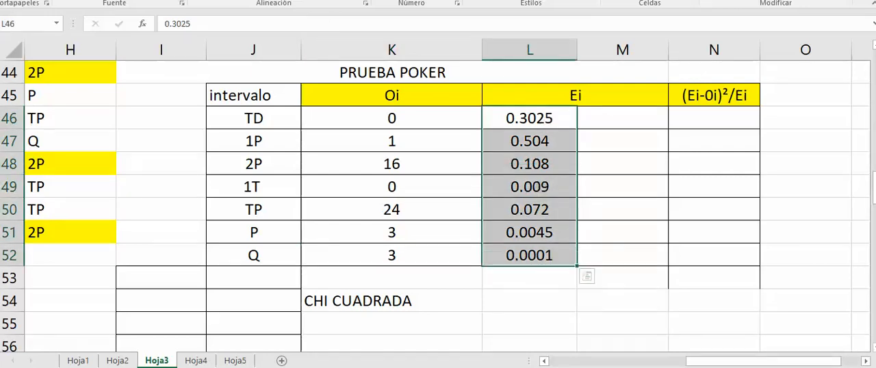
{"action": "key", "text": "alt+Tab"}
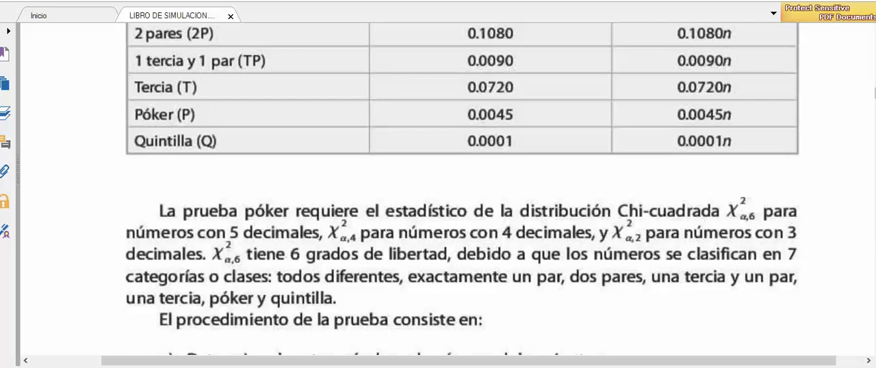
{"action": "scroll", "coordinate": [438, 191], "scroll_direction": "down", "scroll_amount": 10}
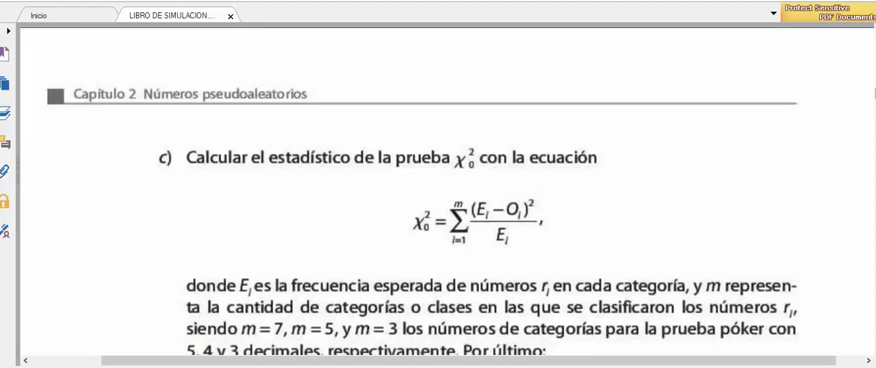
{"action": "scroll", "coordinate": [448, 192], "scroll_direction": "down", "scroll_amount": 10}
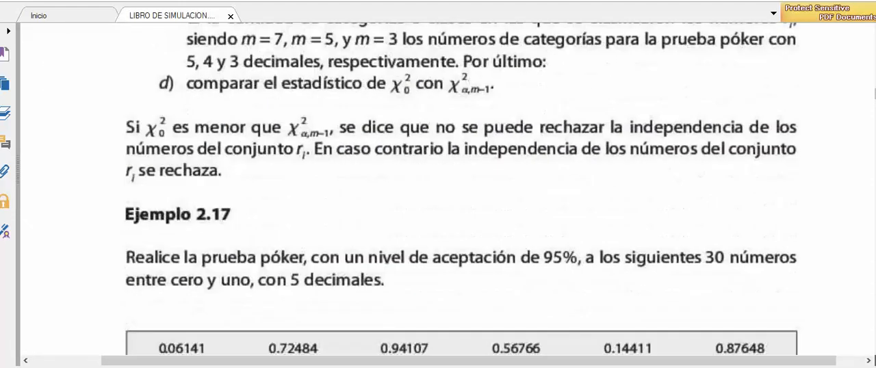
{"action": "scroll", "coordinate": [438, 192], "scroll_direction": "down", "scroll_amount": 10}
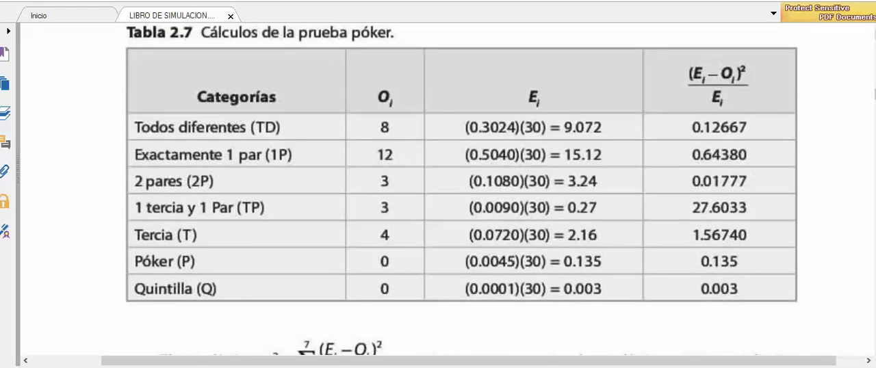
{"action": "scroll", "coordinate": [438, 191], "scroll_direction": "up", "scroll_amount": 10}
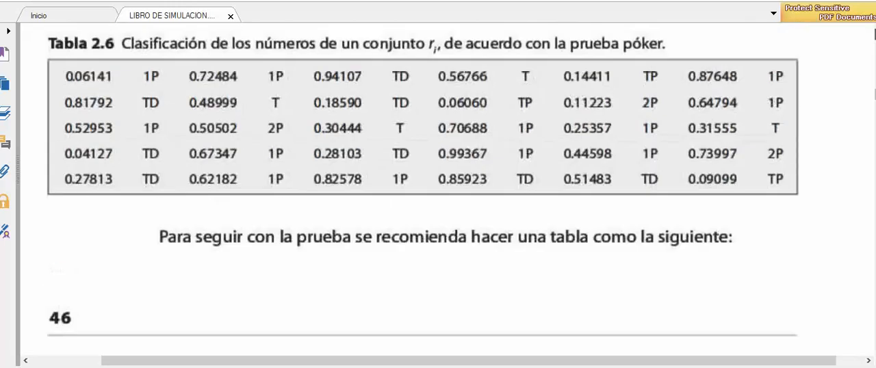
{"action": "scroll", "coordinate": [438, 192], "scroll_direction": "up", "scroll_amount": 10}
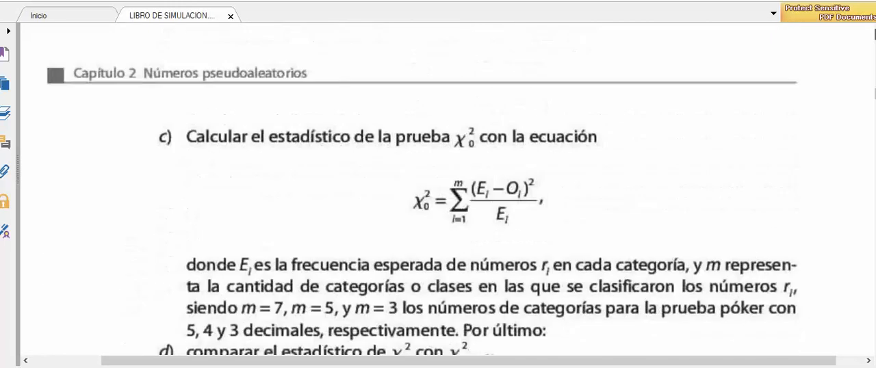
{"action": "scroll", "coordinate": [684, 192], "scroll_direction": "up", "scroll_amount": 5}
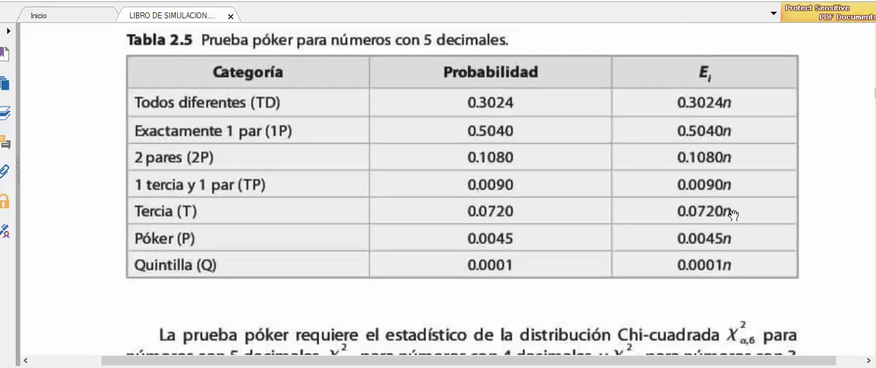
Back in Excel, calculate the expected frequency in M46 as =L46*100 and fill the formula down to M52
{"action": "key", "text": "alt+Tab"}
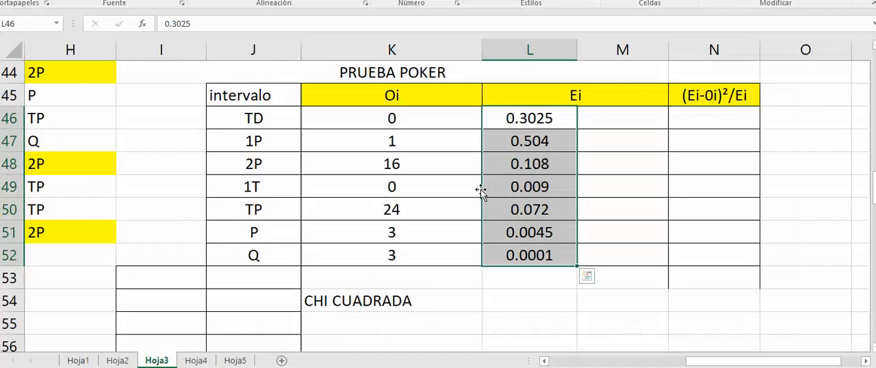
{"action": "left_click", "coordinate": [629, 120]}
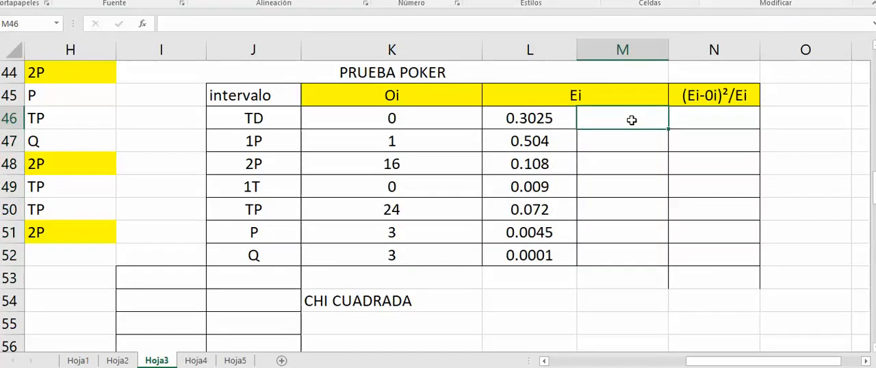
{"action": "type", "text": "="}
{"action": "left_click", "coordinate": [539, 116]}
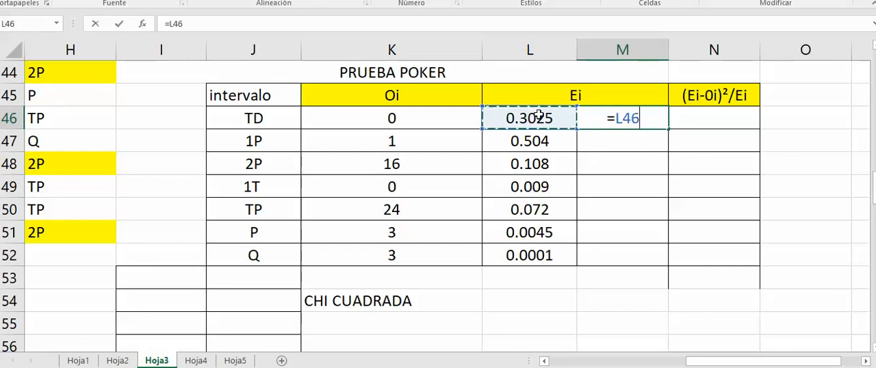
{"action": "type", "text": "*"}
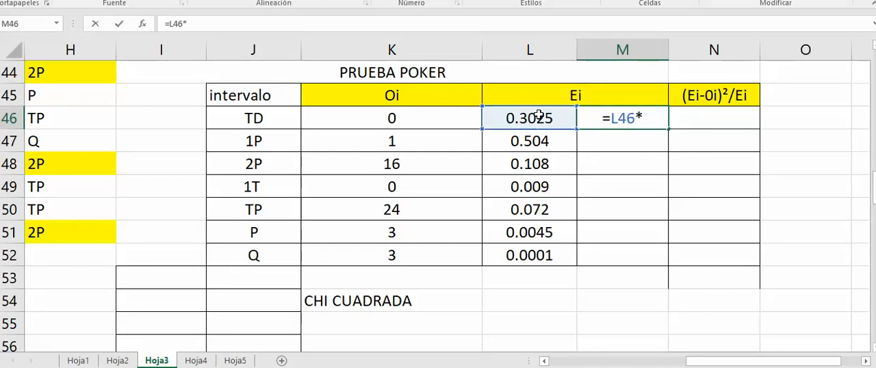
{"action": "type", "text": "100"}
{"action": "key", "text": "Return"}
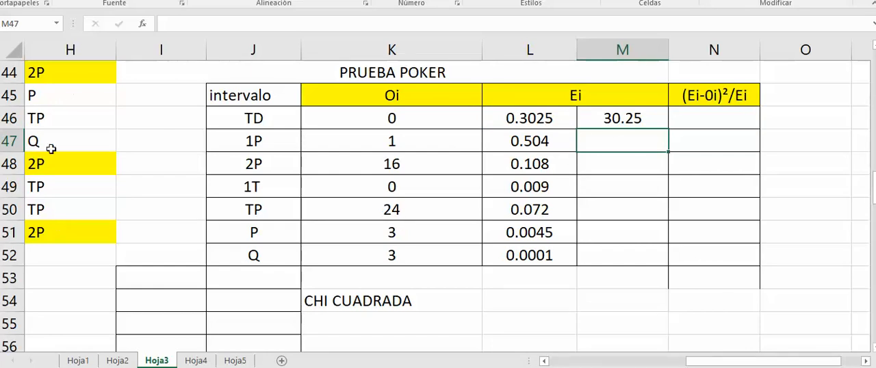
{"action": "left_click", "coordinate": [648, 121]}
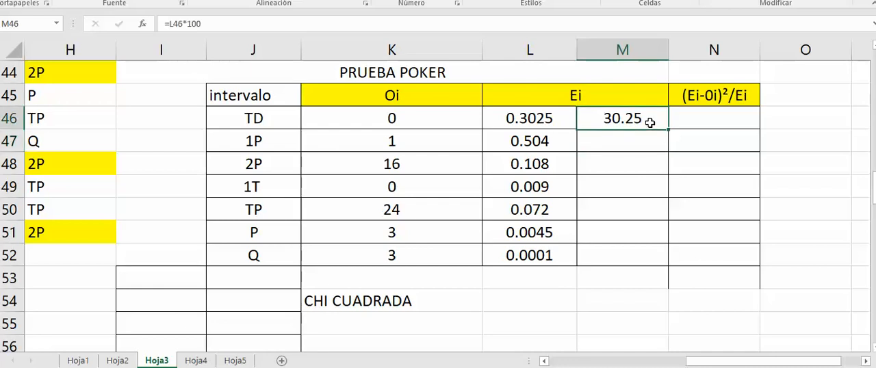
{"action": "left_click_drag", "start_coordinate": [668, 129], "coordinate": [670, 269]}
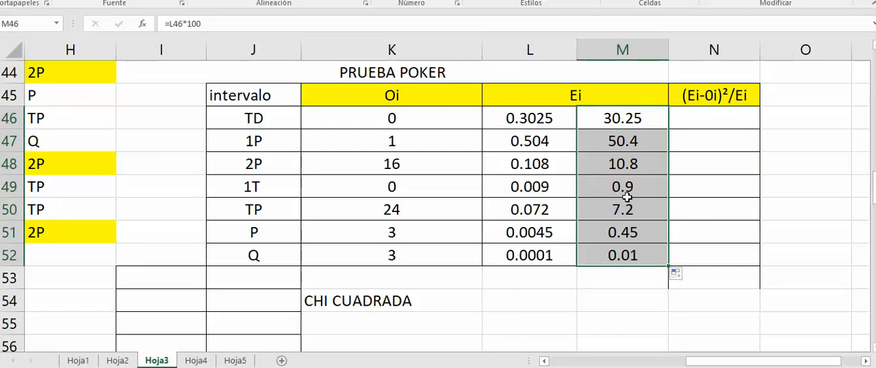
{"action": "left_click", "coordinate": [728, 125]}
{"action": "double_click", "coordinate": [730, 124]}
{"action": "type", "text": "?"}
{"action": "key", "text": "BackSpace"}
{"action": "type", "text": "="}
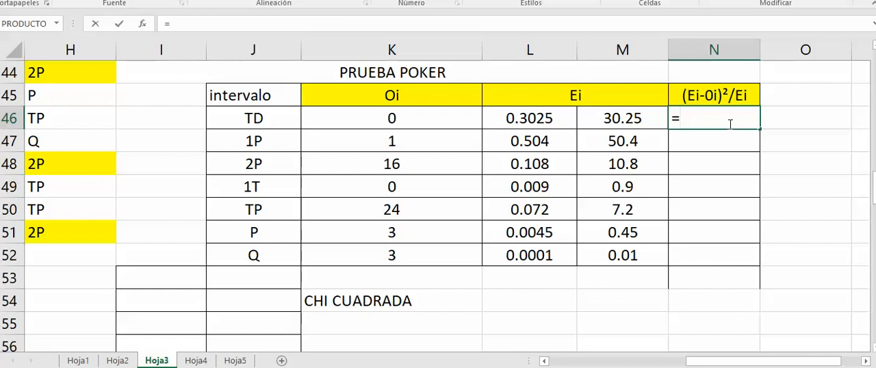
{"action": "left_click", "coordinate": [631, 120]}
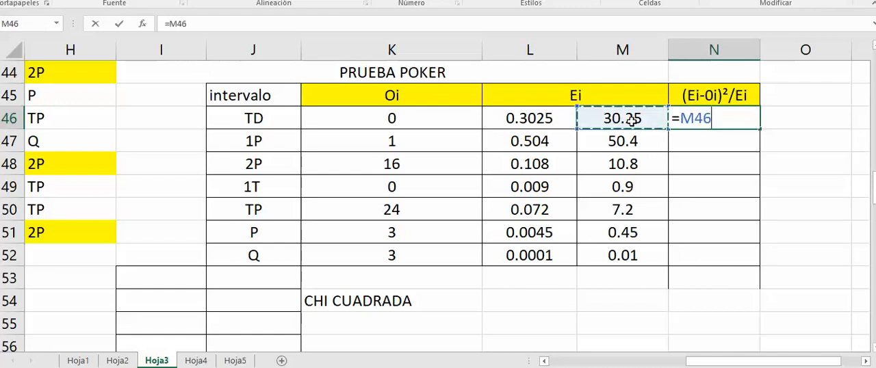
{"action": "key", "text": "Left"}
{"action": "key", "text": "Left"}
{"action": "key", "text": "Left"}
{"action": "key", "text": "Left"}
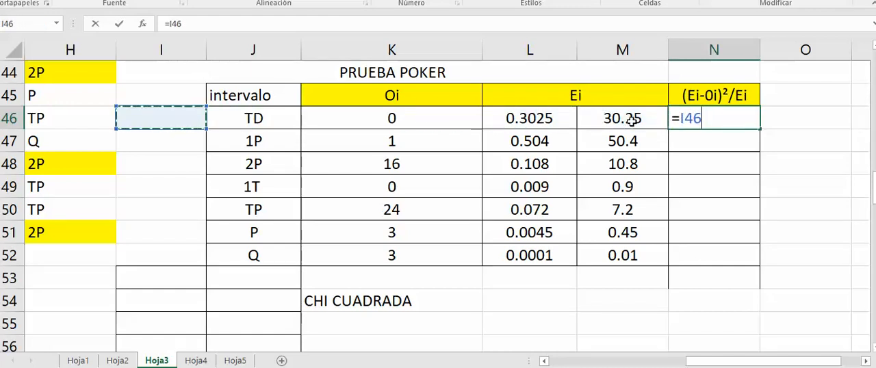
{"action": "key", "text": "Escape"}
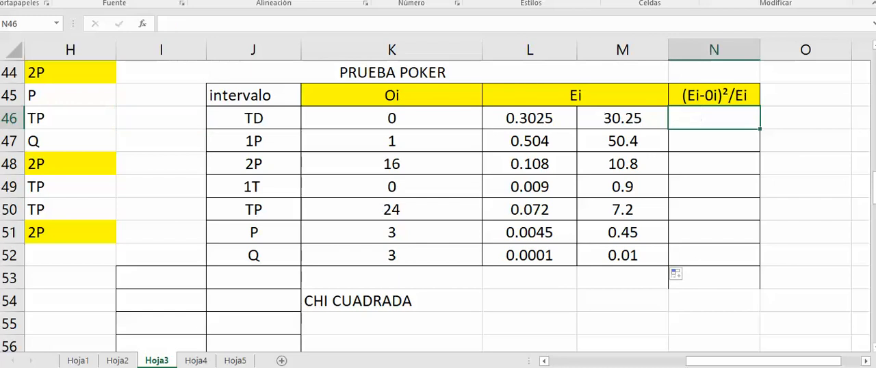
Calculate (Ei-Oi)²/Ei in N46 as =(M46-K46)^2/M46 and fill the formula down to N52
{"action": "type", "text": "=("}
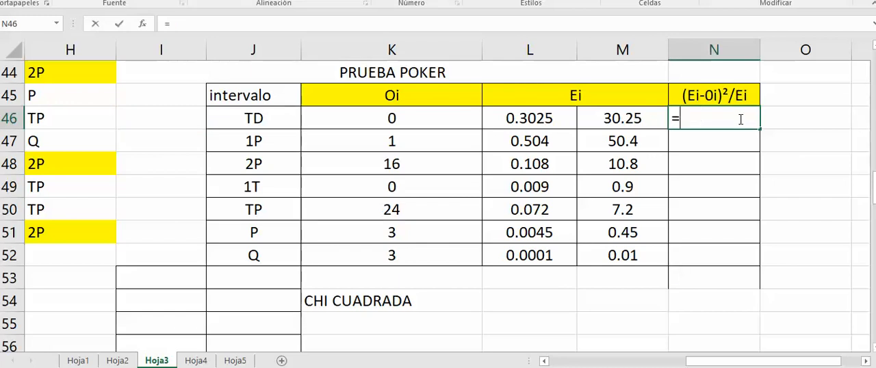
{"action": "left_click", "coordinate": [640, 118]}
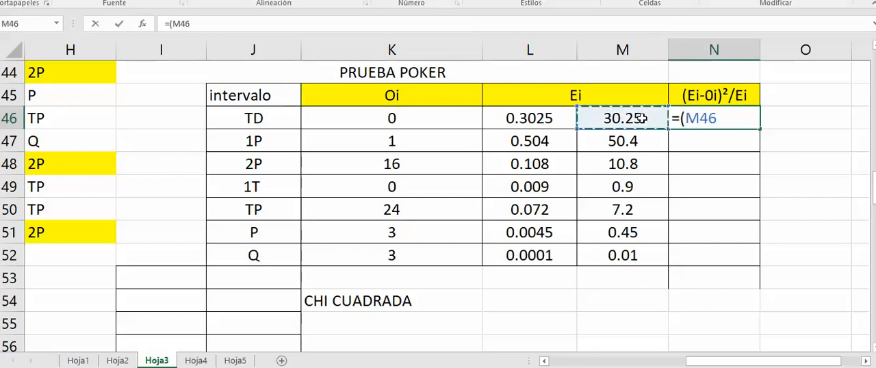
{"action": "type", "text": "-"}
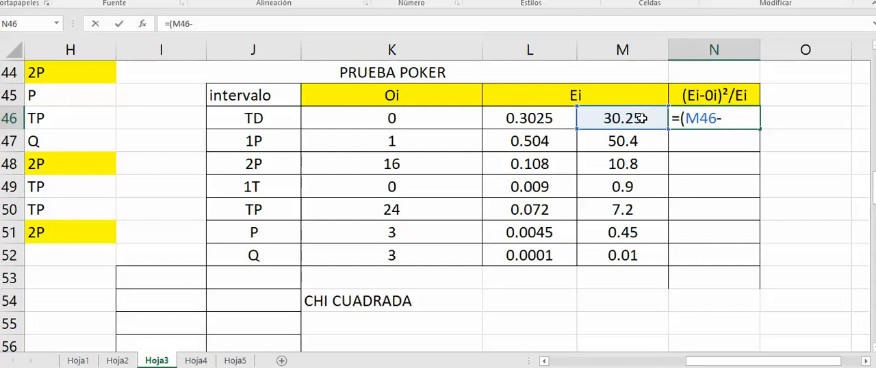
{"action": "left_click", "coordinate": [445, 120]}
{"action": "type", "text": "="}
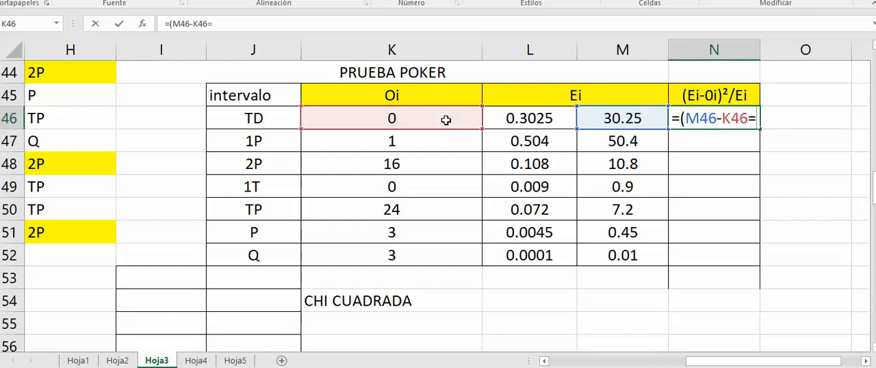
{"action": "key", "text": "BackSpace"}
{"action": "type", "text": ")^2/"}
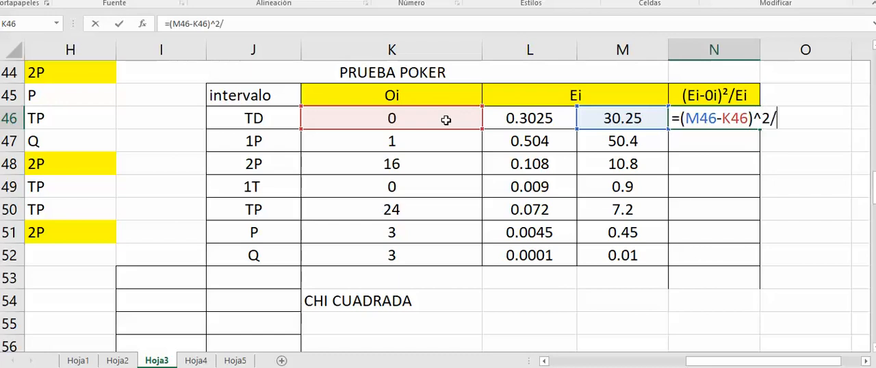
{"action": "key", "text": "BackSpace"}
{"action": "type", "text": "/"}
{"action": "left_click", "coordinate": [601, 118]}
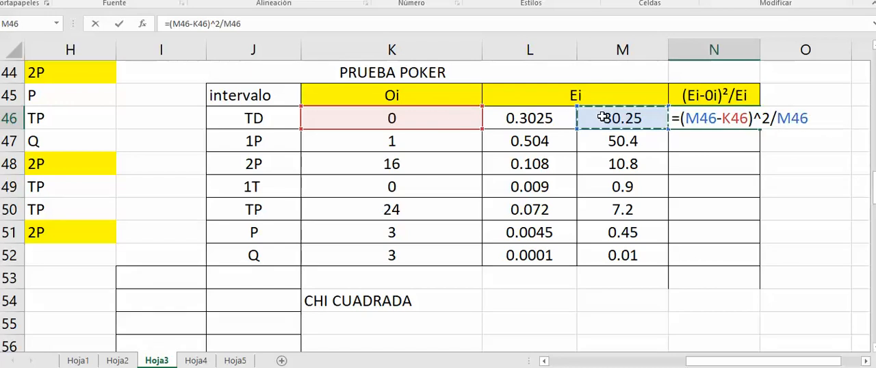
{"action": "key", "text": "Return"}
{"action": "left_click", "coordinate": [711, 115]}
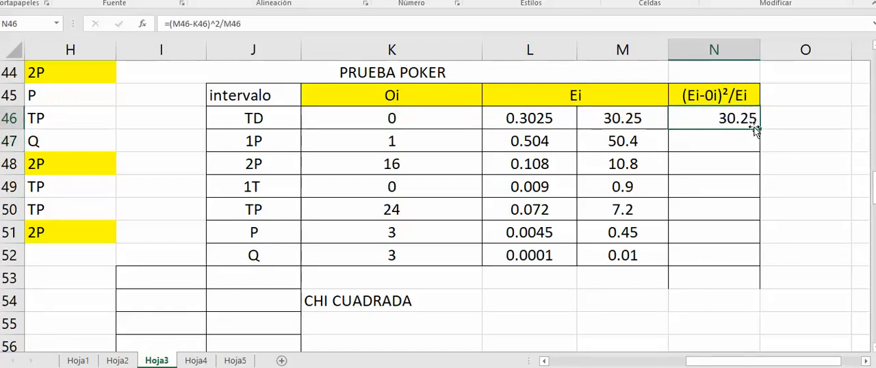
{"action": "mouse_move", "coordinate": [758, 128]}
{"action": "left_mouse_down"}
{"action": "mouse_move", "coordinate": [767, 205]}
{"action": "mouse_move", "coordinate": [754, 271]}
{"action": "left_mouse_up"}
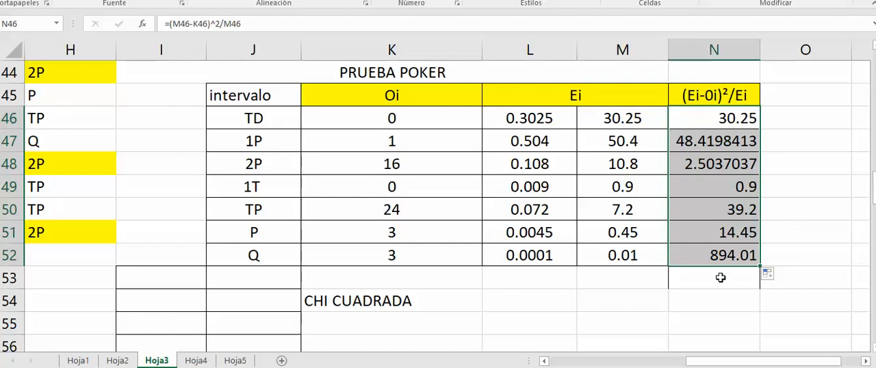
Total the (Ei-Oi)²/Ei column in N53 with =SUMA(N46:N52)
{"action": "left_click", "coordinate": [721, 277]}
{"action": "type", "text": "="}
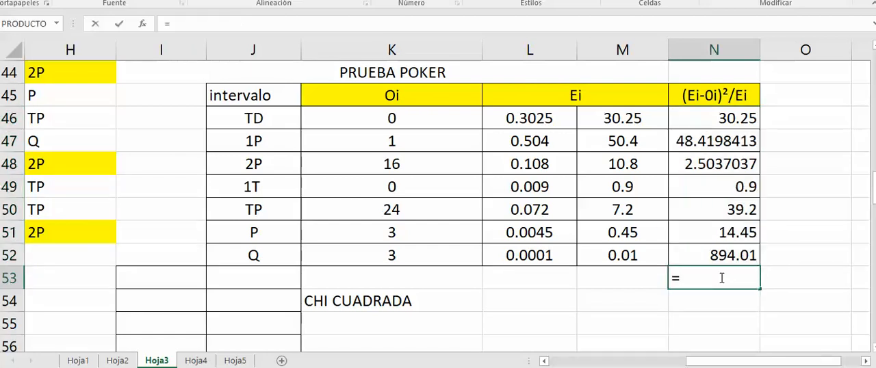
{"action": "type", "text": "SUMA"}
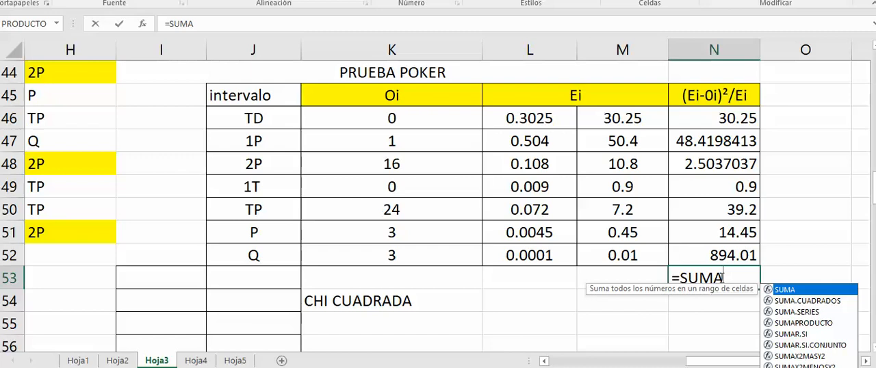
{"action": "type", "text": "("}
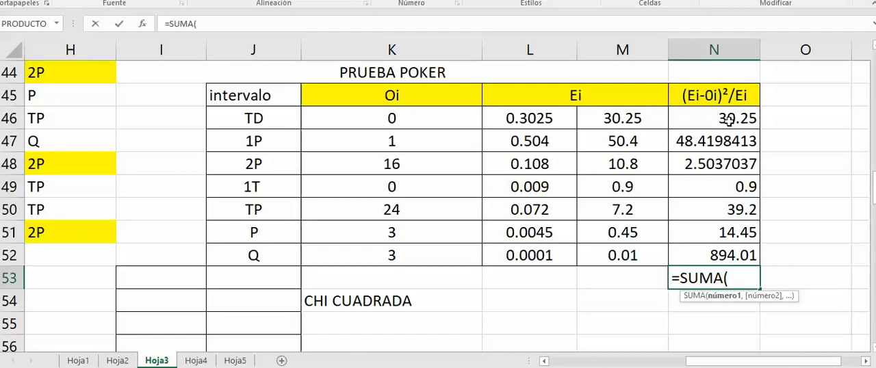
{"action": "left_click_drag", "start_coordinate": [726, 118], "coordinate": [731, 253]}
{"action": "type", "text": ")"}
{"action": "key", "text": "Return"}
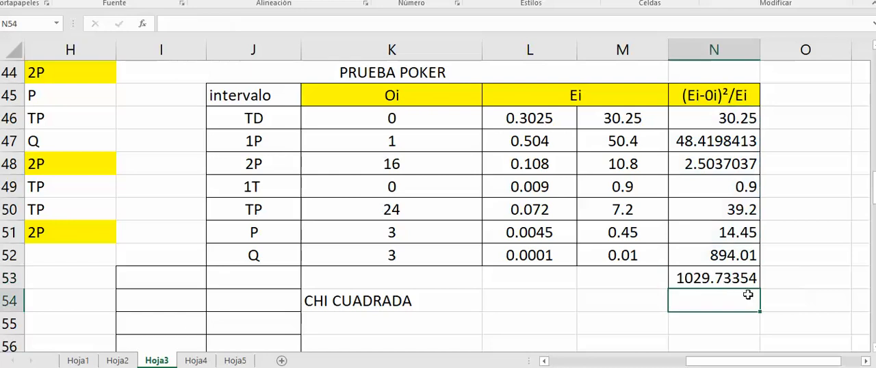
{"action": "left_click", "coordinate": [722, 280]}
Calculate the critical chi-square value in L54, beside CHI CUADRADA, with INV.CHICUAD.CD for probability 0.05 and 6 degrees of freedom
{"action": "left_click_drag", "start_coordinate": [874, 187], "coordinate": [874, 198]}
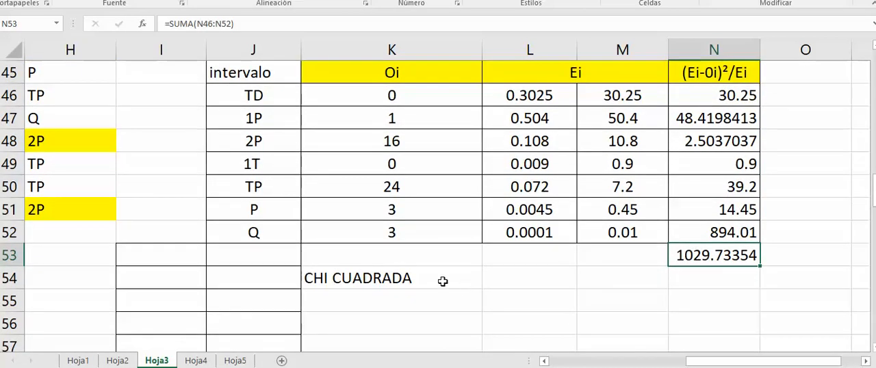
{"action": "left_click", "coordinate": [399, 281]}
{"action": "left_click", "coordinate": [510, 268]}
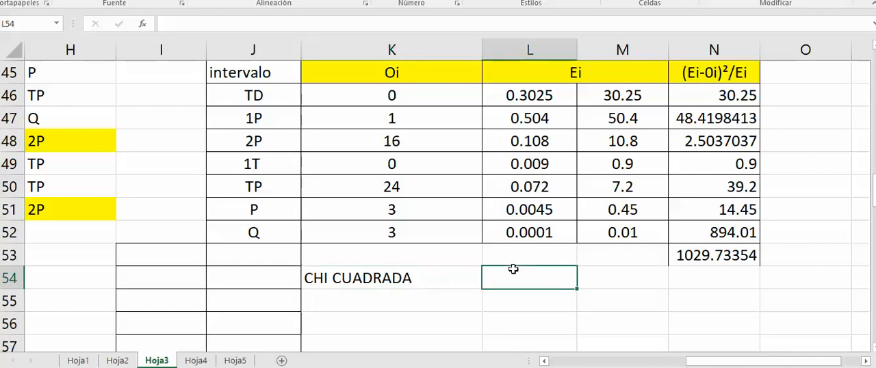
{"action": "type", "text": "="}
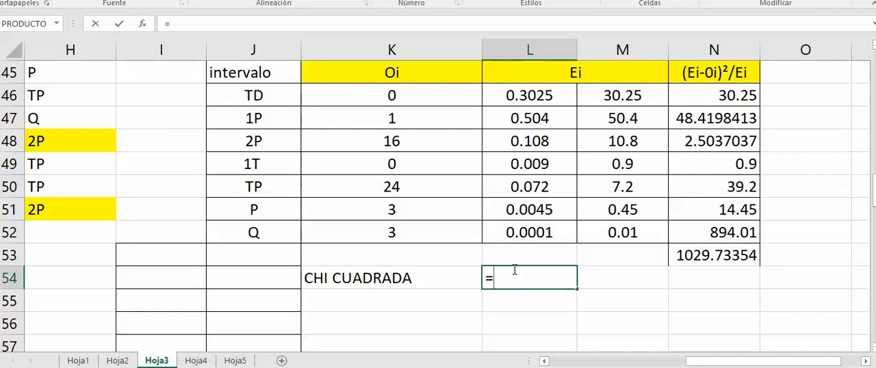
{"action": "type", "text": "INV"}
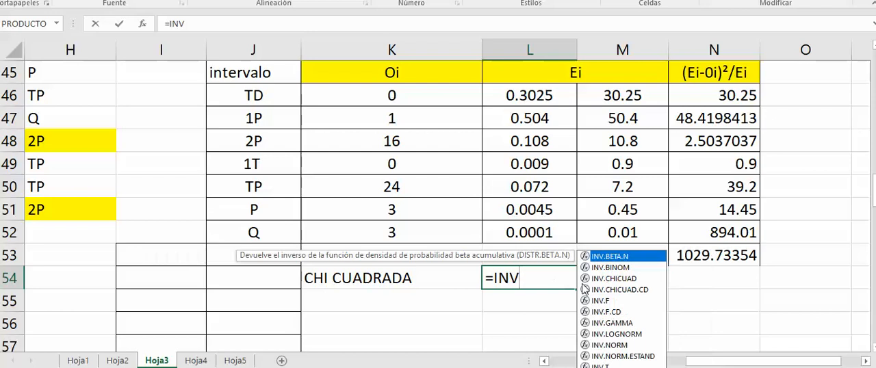
{"action": "double_click", "coordinate": [623, 290]}
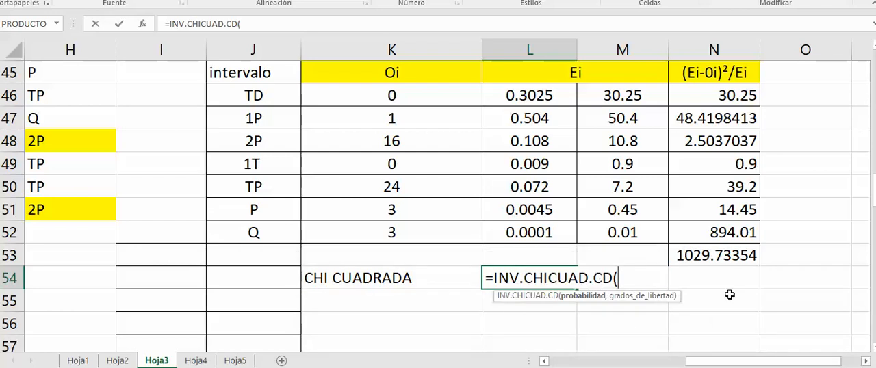
{"action": "type", "text": "0.05,6"}
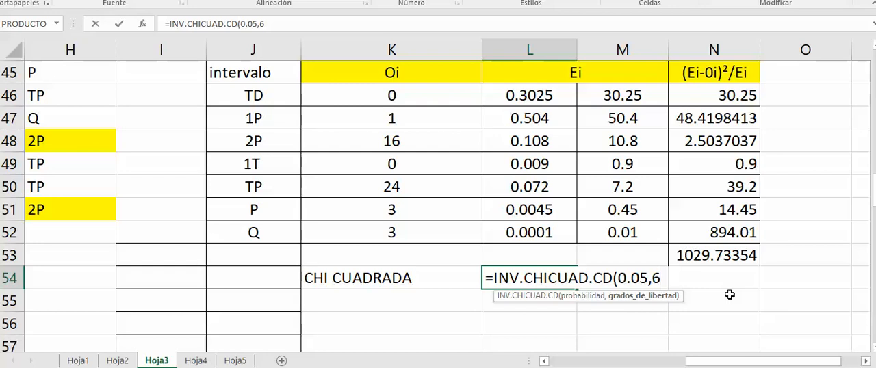
{"action": "key", "text": "Return"}
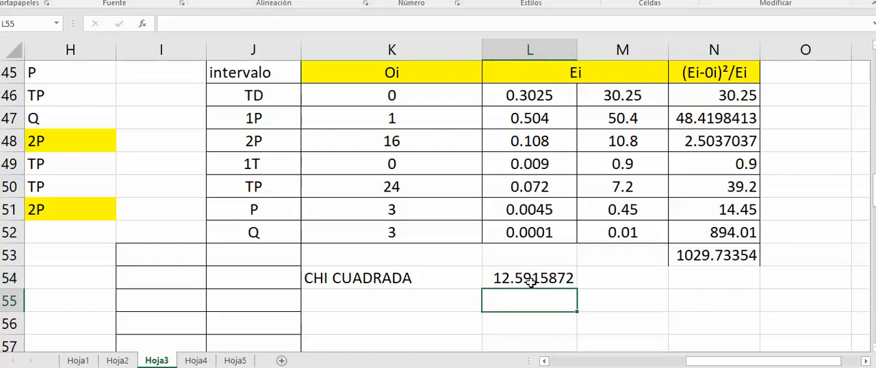
Check the chi-square degrees of freedom for five-decimal numbers in the simulation book PDF and return to Excel
{"action": "key", "text": "alt+Tab"}
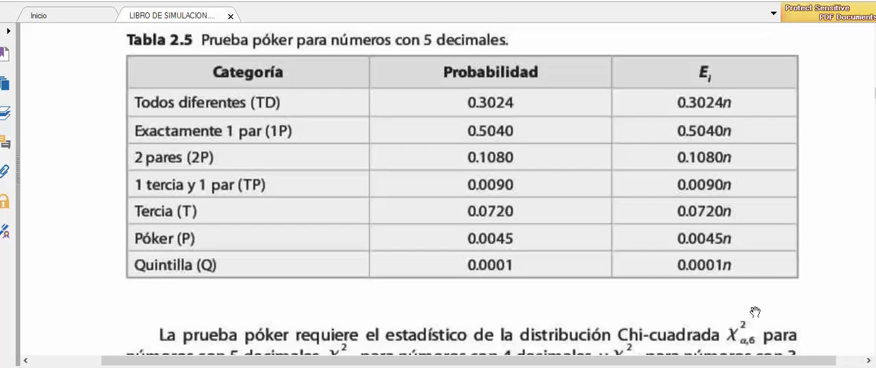
{"action": "scroll", "coordinate": [640, 289], "scroll_direction": "down", "scroll_amount": 1}
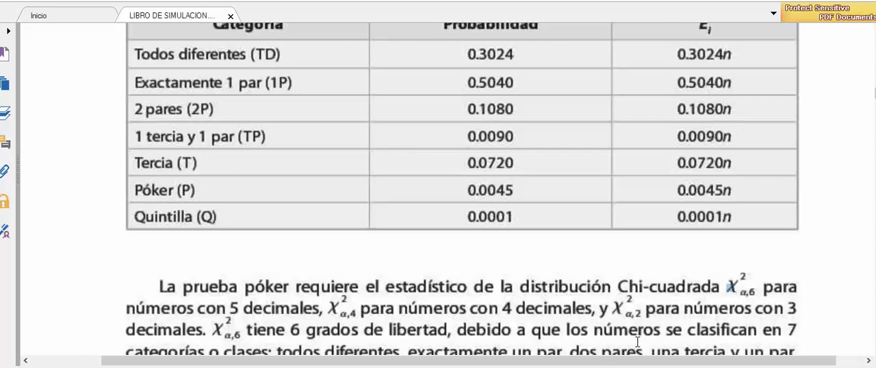
{"action": "key", "text": "alt+Tab"}
Highlight the statistic total in N53 and the critical chi-square value in L54 with yellow fill
{"action": "left_click", "coordinate": [597, 287]}
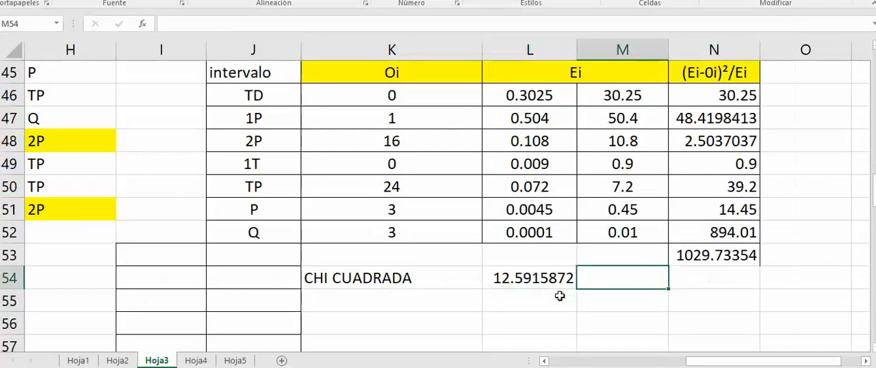
{"action": "scroll", "coordinate": [684, 205], "scroll_direction": "down", "scroll_amount": 1}
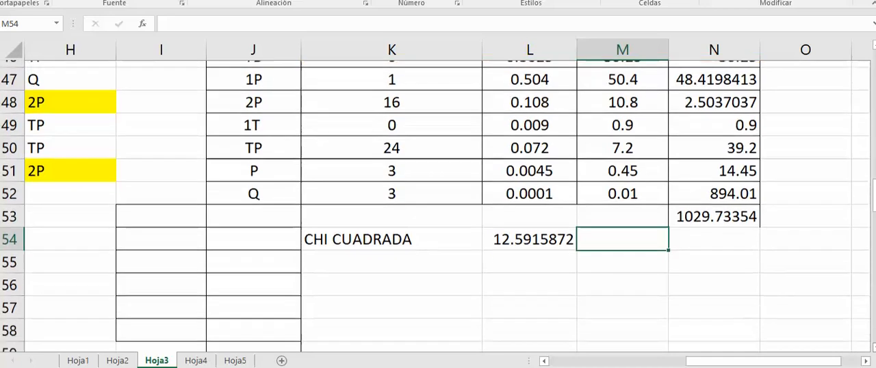
{"action": "left_click", "coordinate": [704, 195]}
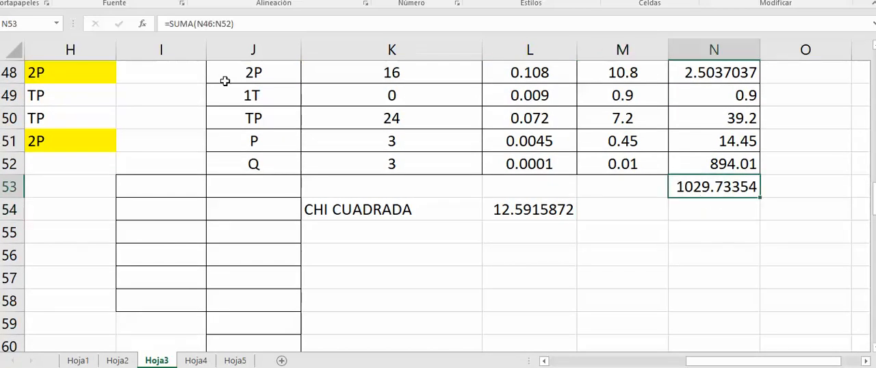
{"action": "left_click", "coordinate": [146, 1]}
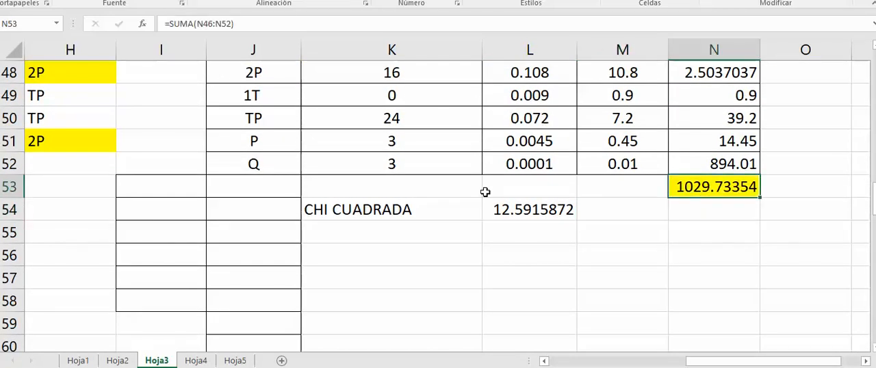
{"action": "left_click", "coordinate": [535, 210]}
{"action": "left_click", "coordinate": [182, 1]}
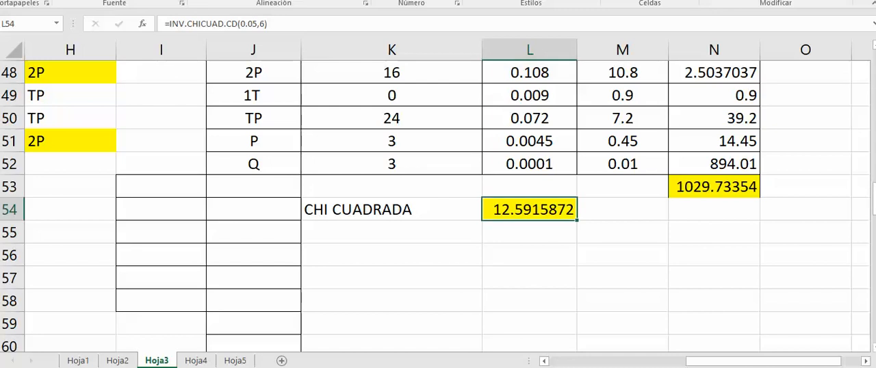
Read the poker test's comparison rule and the conclusion of Ejemplo 2.17 in the simulation book PDF
{"action": "key", "text": "alt+Tab"}
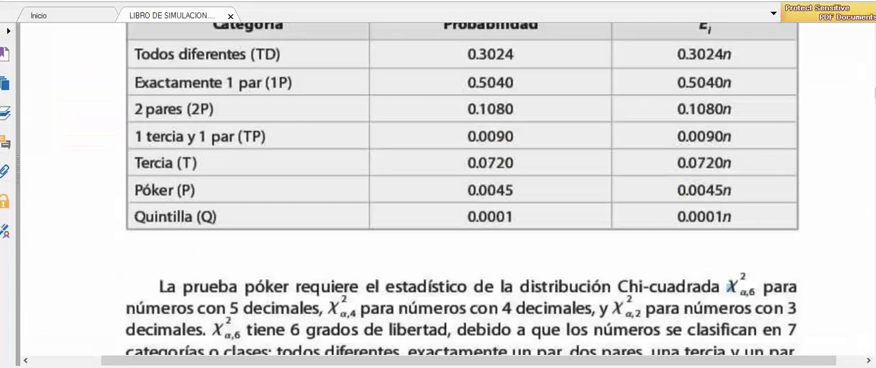
{"action": "scroll", "coordinate": [462, 192], "scroll_direction": "down", "scroll_amount": 10}
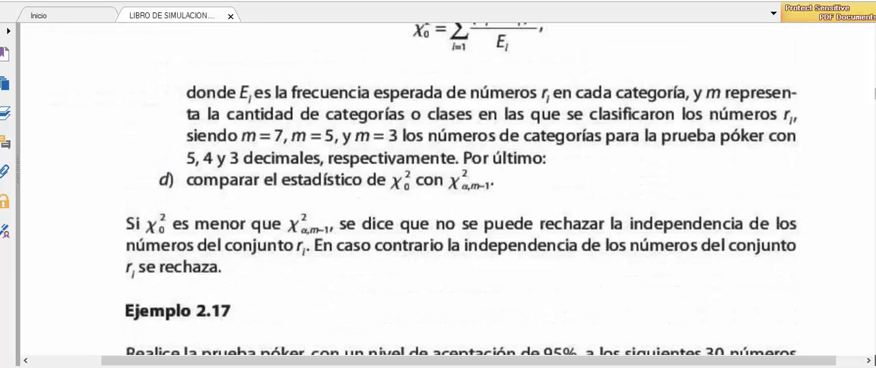
{"action": "scroll", "coordinate": [462, 192], "scroll_direction": "down", "scroll_amount": 15}
{"action": "scroll", "coordinate": [462, 192], "scroll_direction": "down", "scroll_amount": 12}
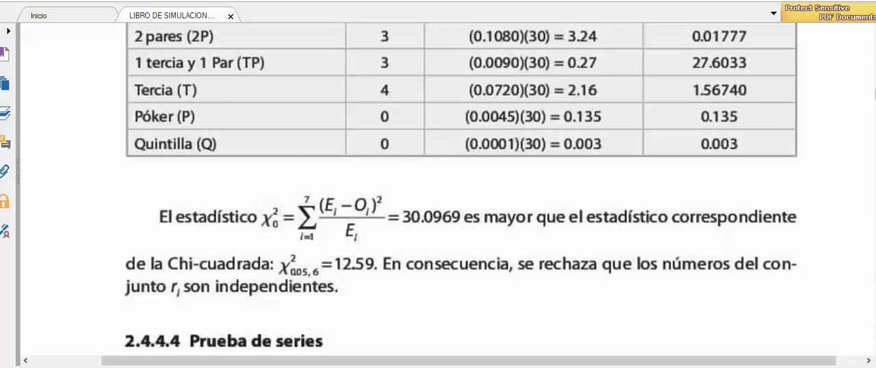
Return to Excel and enter the conclusion "Se rechaza que los datos del conjunto ri son independientes." in K56, below CHI CUADRADA
{"action": "key", "text": "alt+Tab"}
{"action": "left_click_drag", "start_coordinate": [437, 254], "coordinate": [728, 295]}
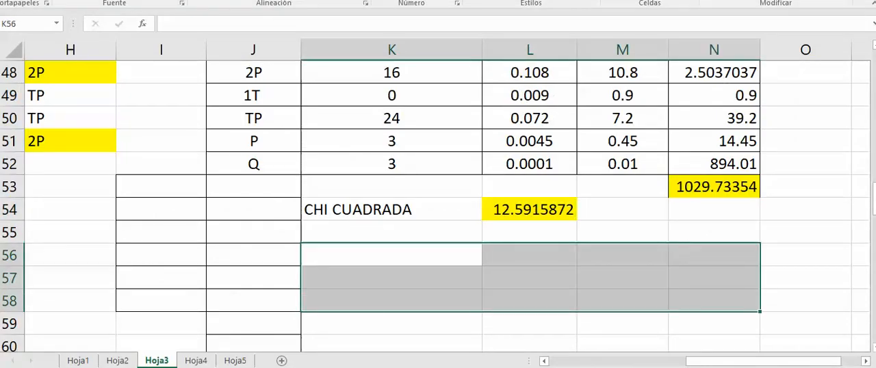
{"action": "left_click", "coordinate": [429, 260]}
{"action": "type", "text": "S"}
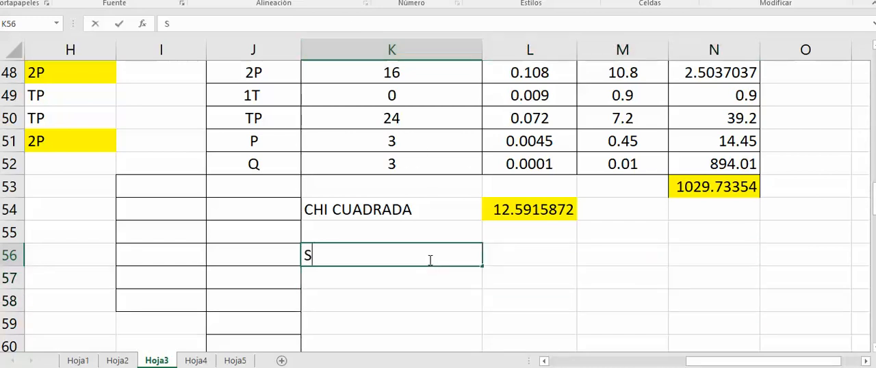
{"action": "type", "text": "e rechaza que l"}
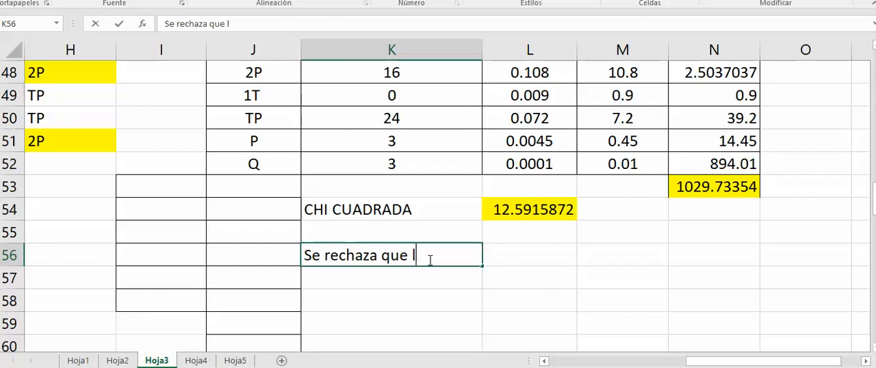
{"action": "type", "text": "os datos del "}
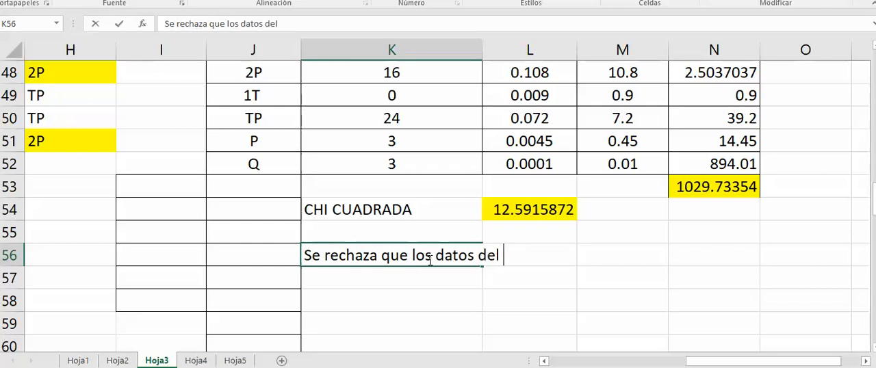
{"action": "type", "text": "conjunto ri son indep"}
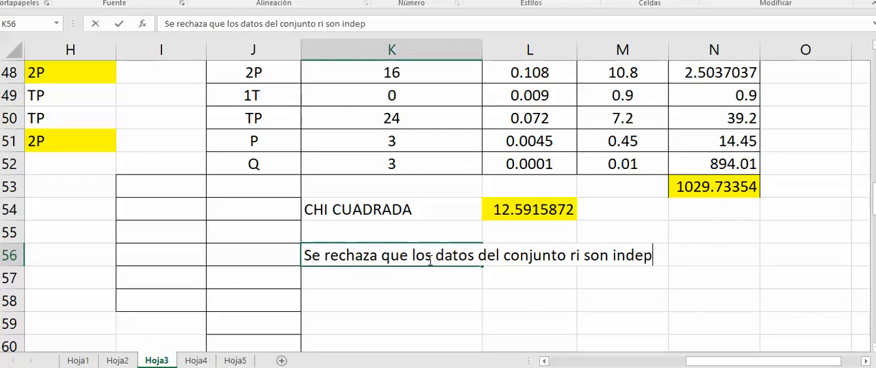
{"action": "type", "text": "endientes."}
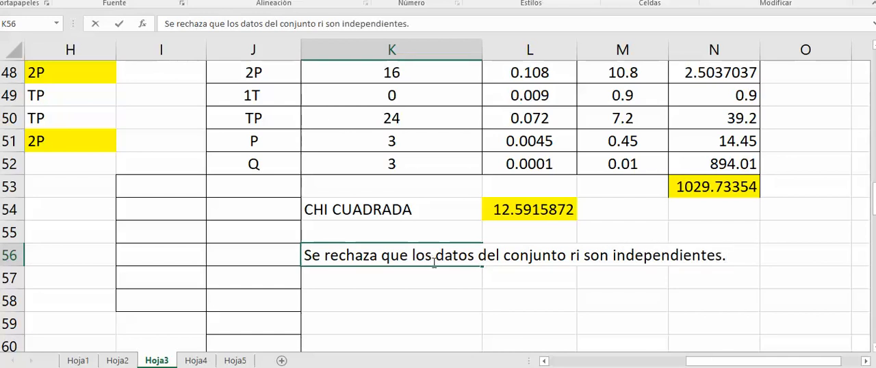
{"action": "left_click", "coordinate": [728, 185]}
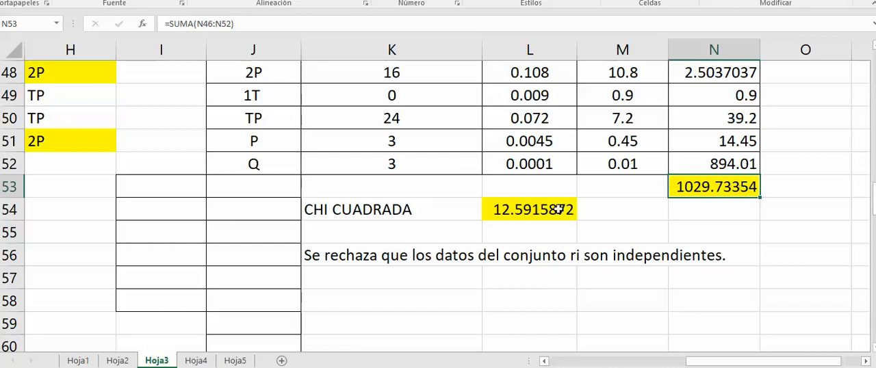
Compare the statistic total in N53 with the critical chi-square value in row 54 and review the PRUEBA POKER table
{"action": "left_click", "coordinate": [449, 215]}
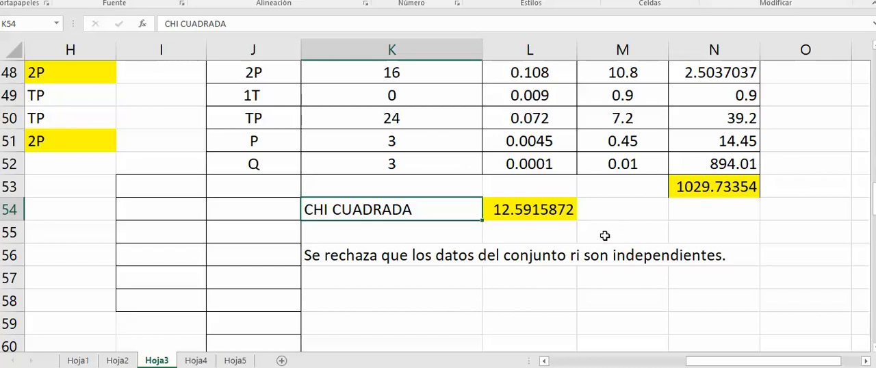
{"action": "left_click", "coordinate": [731, 193]}
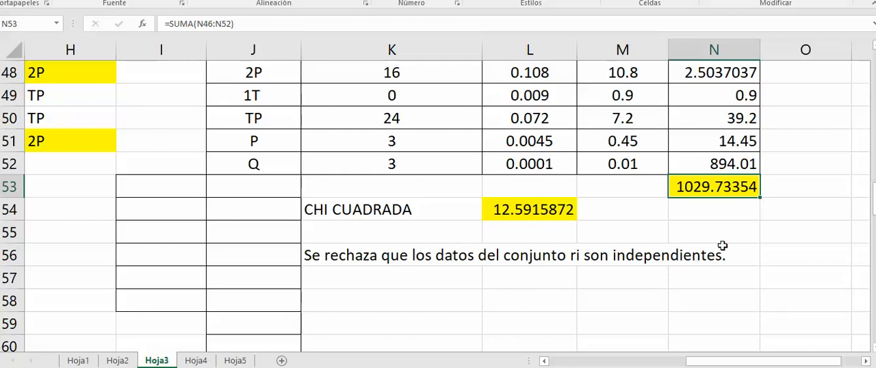
{"action": "left_click_drag", "start_coordinate": [873, 203], "coordinate": [873, 202]}
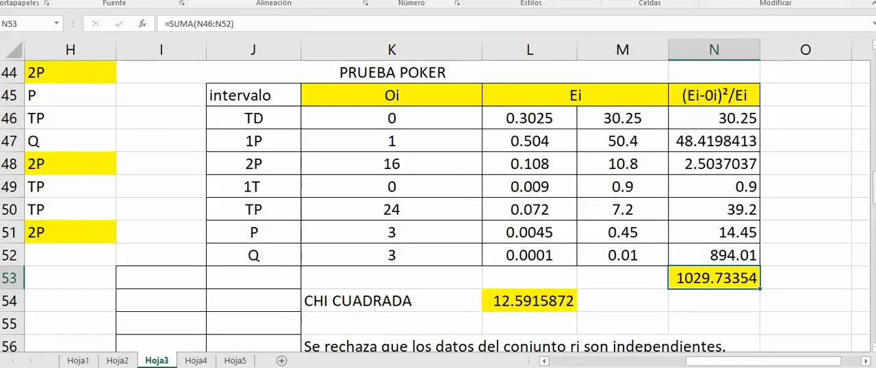